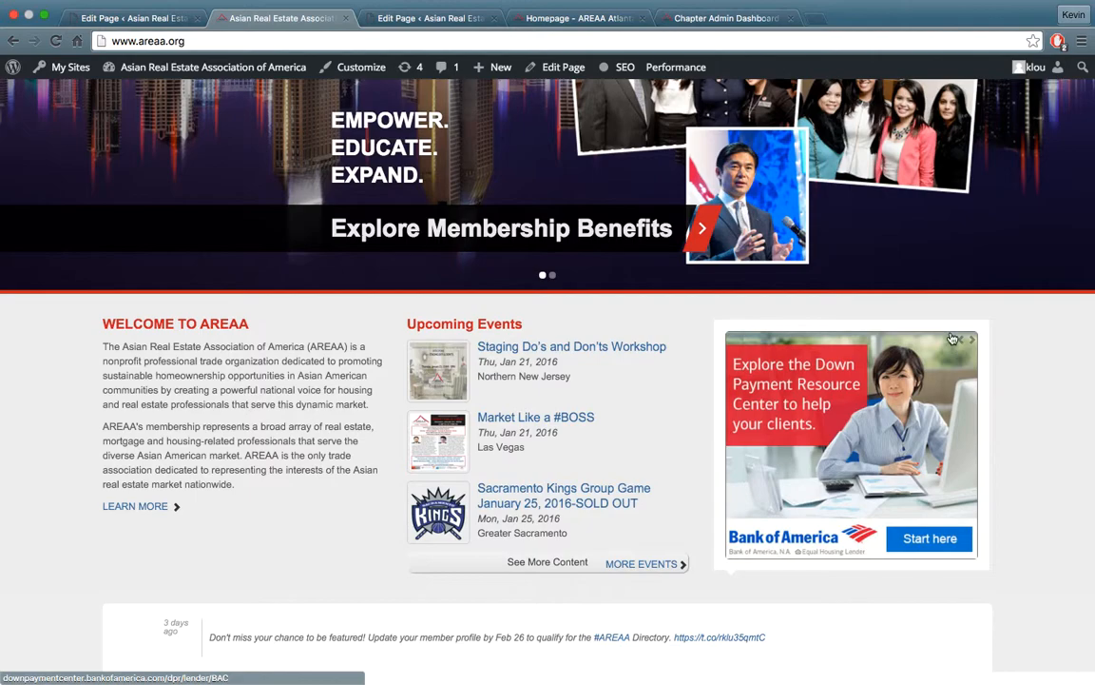
Browse through the rotating sponsor banners in the ad slider on the AREAA national homepage
click(970, 341)
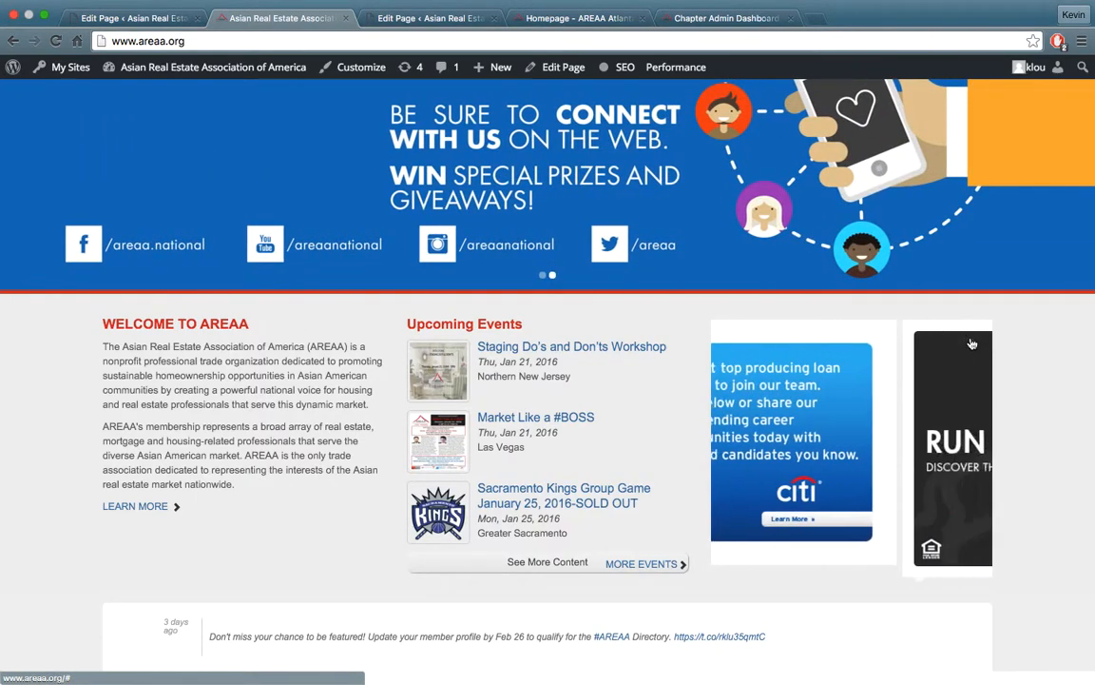
click(962, 342)
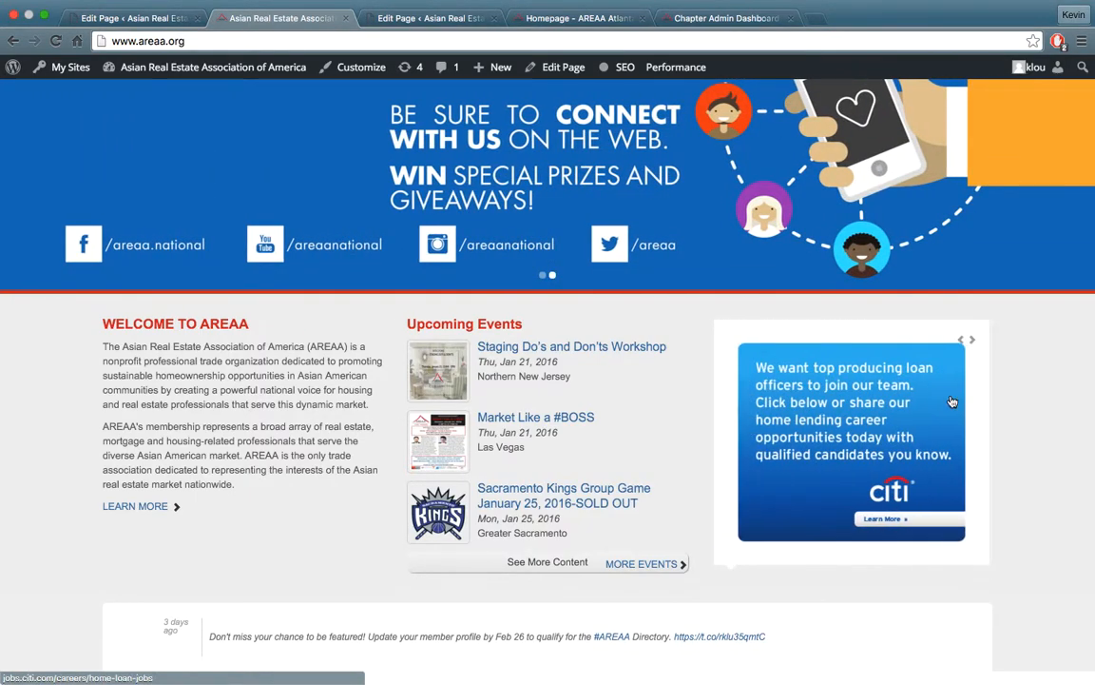
scroll(944, 390, up, 1)
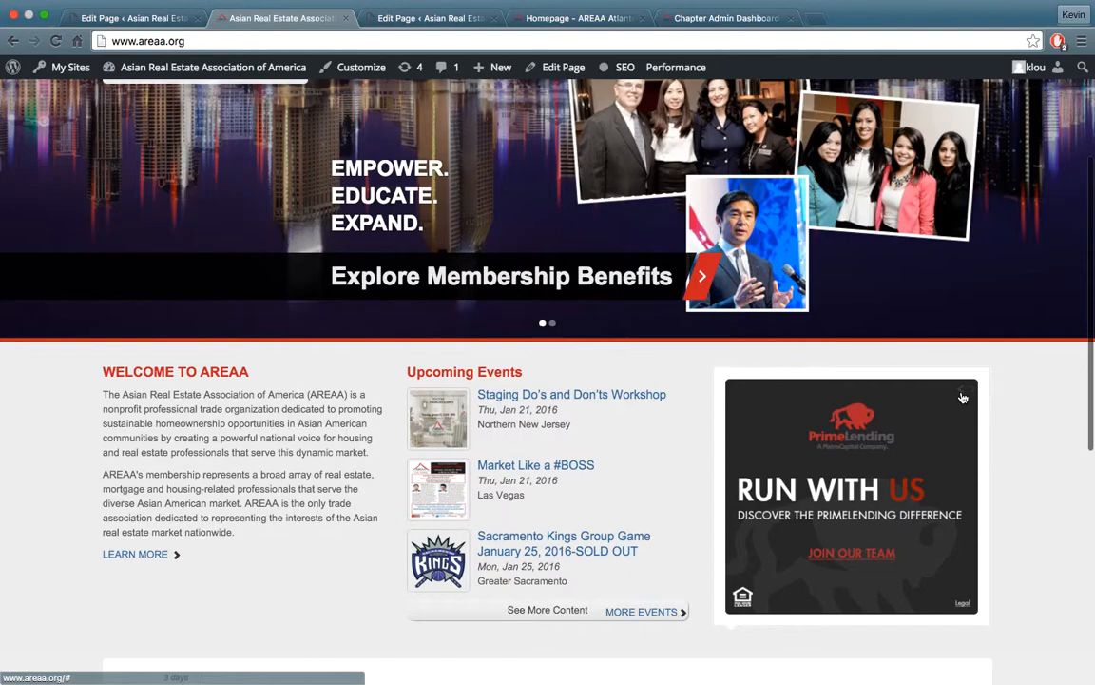
click(961, 391)
click(962, 390)
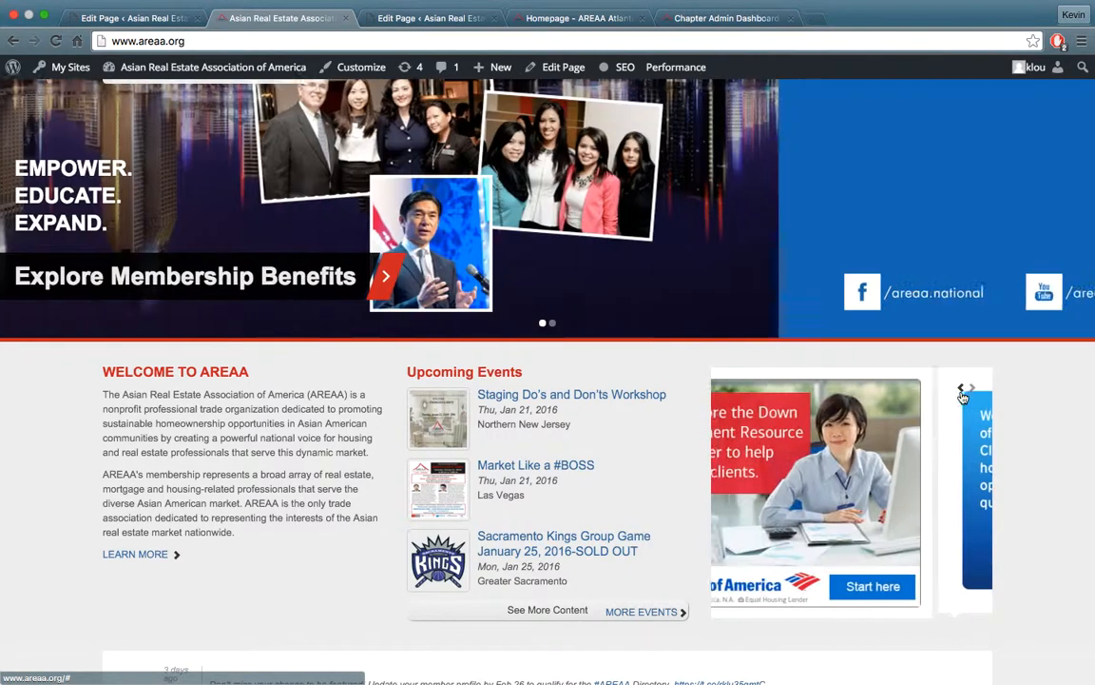
click(971, 387)
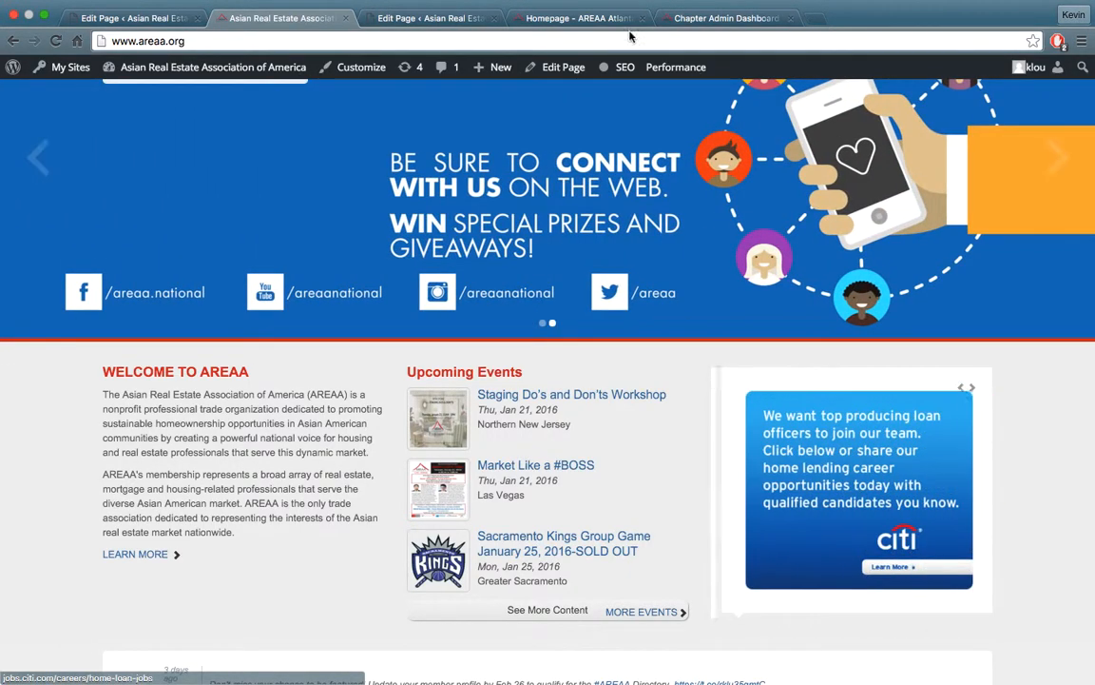
Check the Atlanta Metro chapter homepage's content area against the sponsor banner slider on the national homepage
click(543, 18)
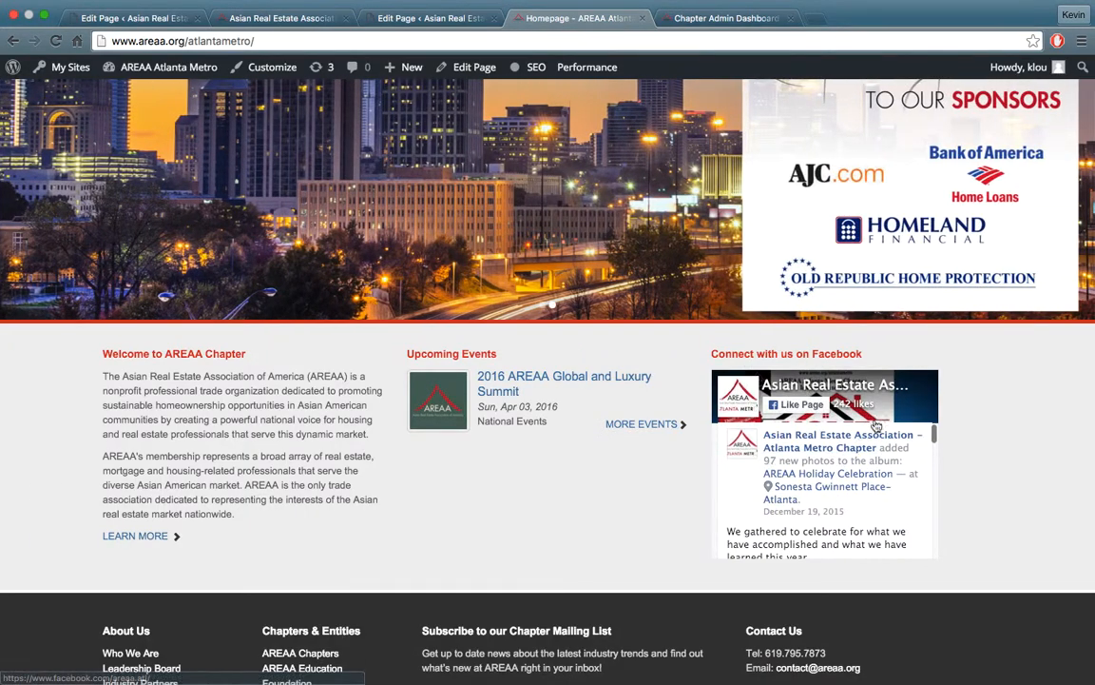
click(298, 16)
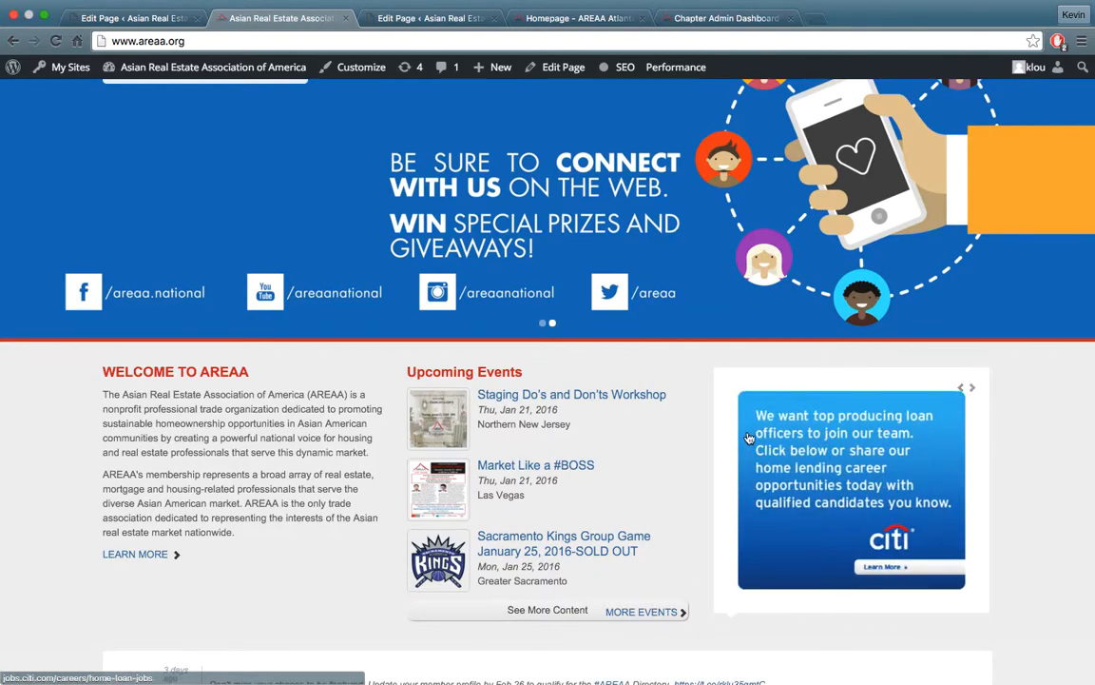
scroll(748, 437, up, 3)
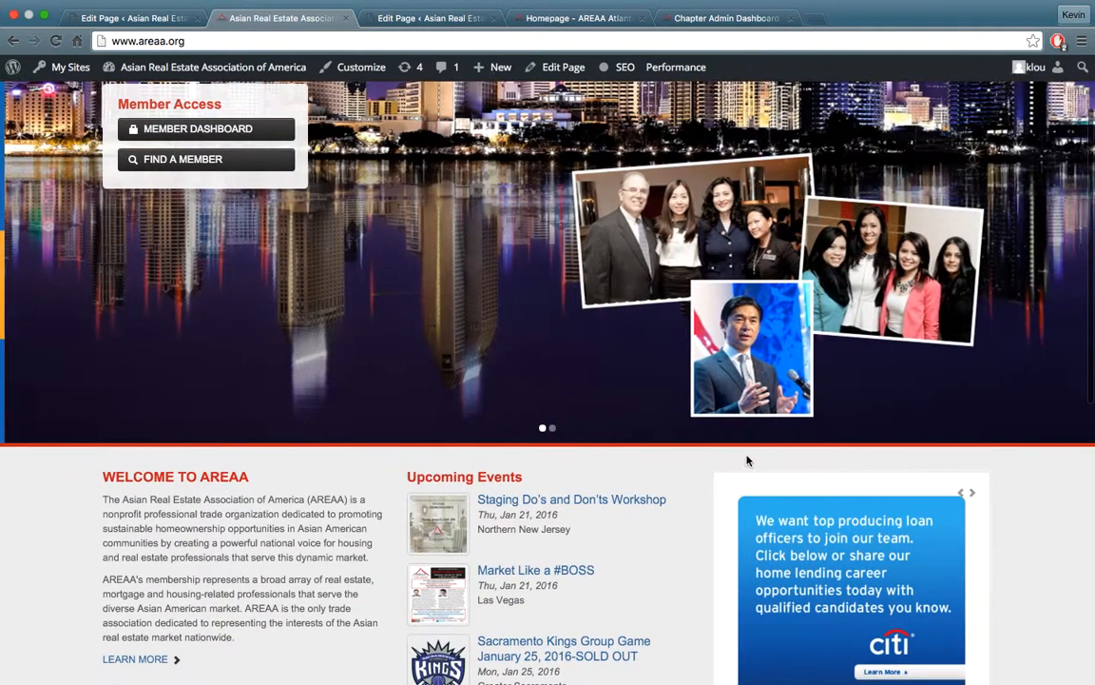
scroll(681, 489, up, 3)
scroll(938, 624, down, 5)
scroll(937, 624, down, 1)
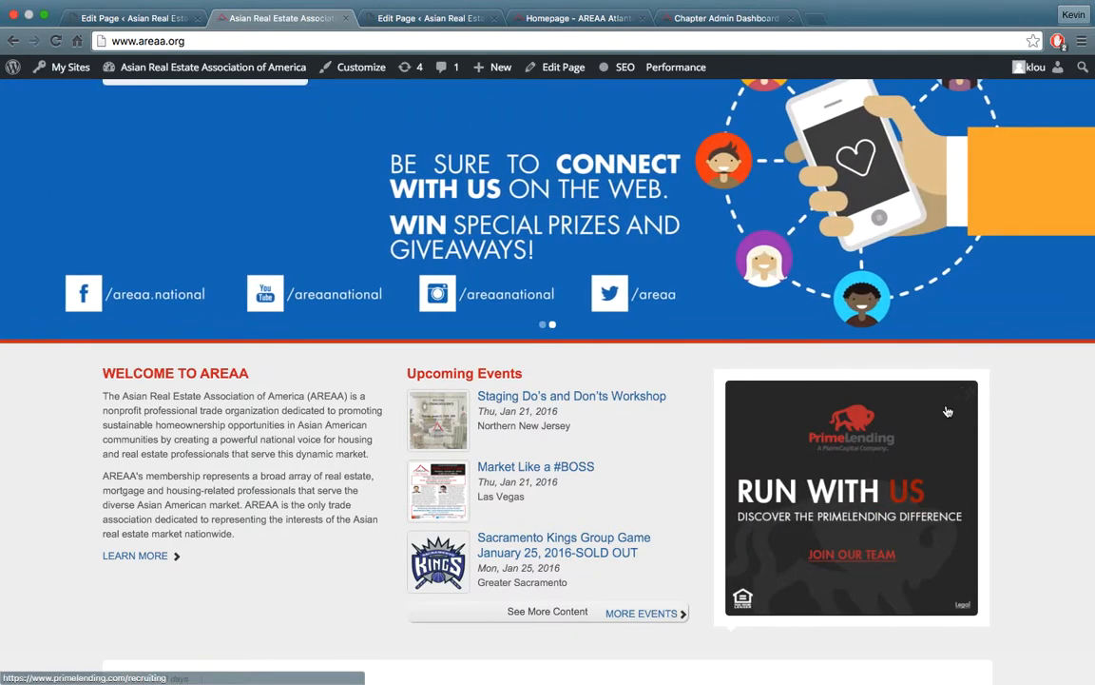
click(963, 394)
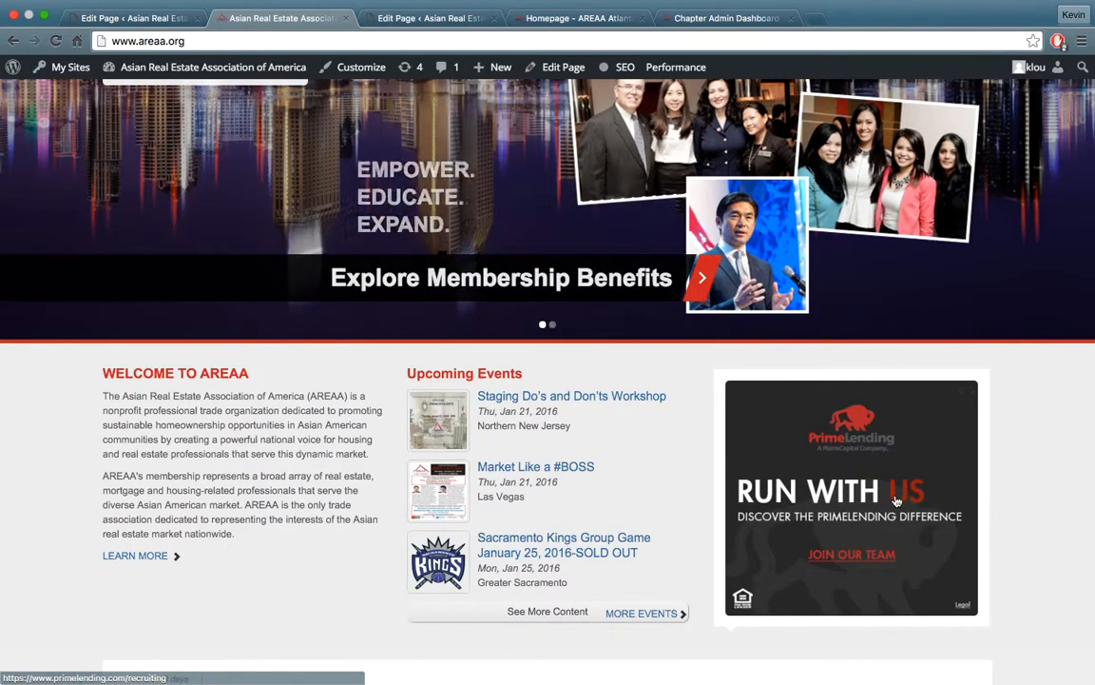
scroll(894, 518, up, 3)
scroll(794, 522, down, 2)
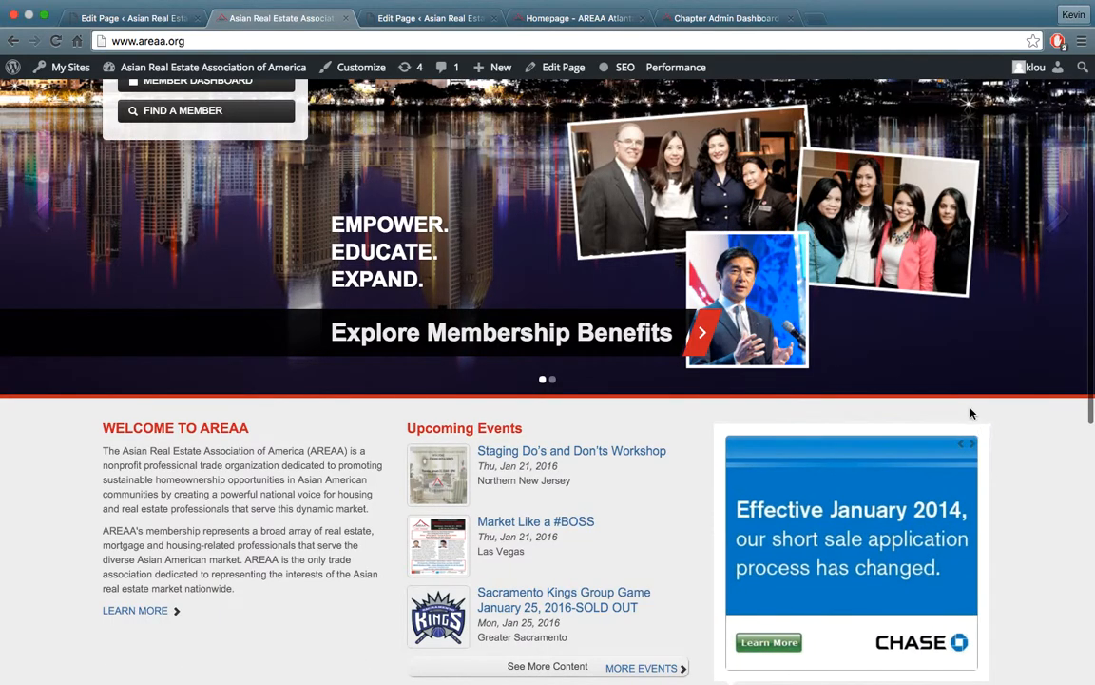
Inspect the page element behind the sponsor banner on the national homepage, and close the inspector
right_click(840, 464)
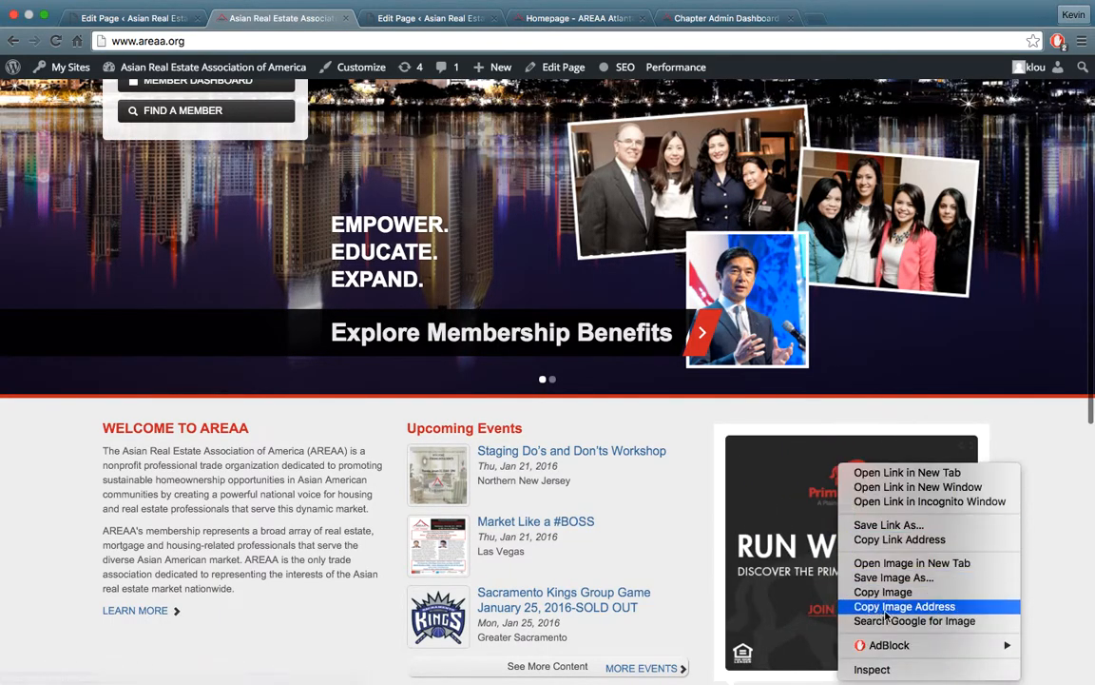
click(898, 671)
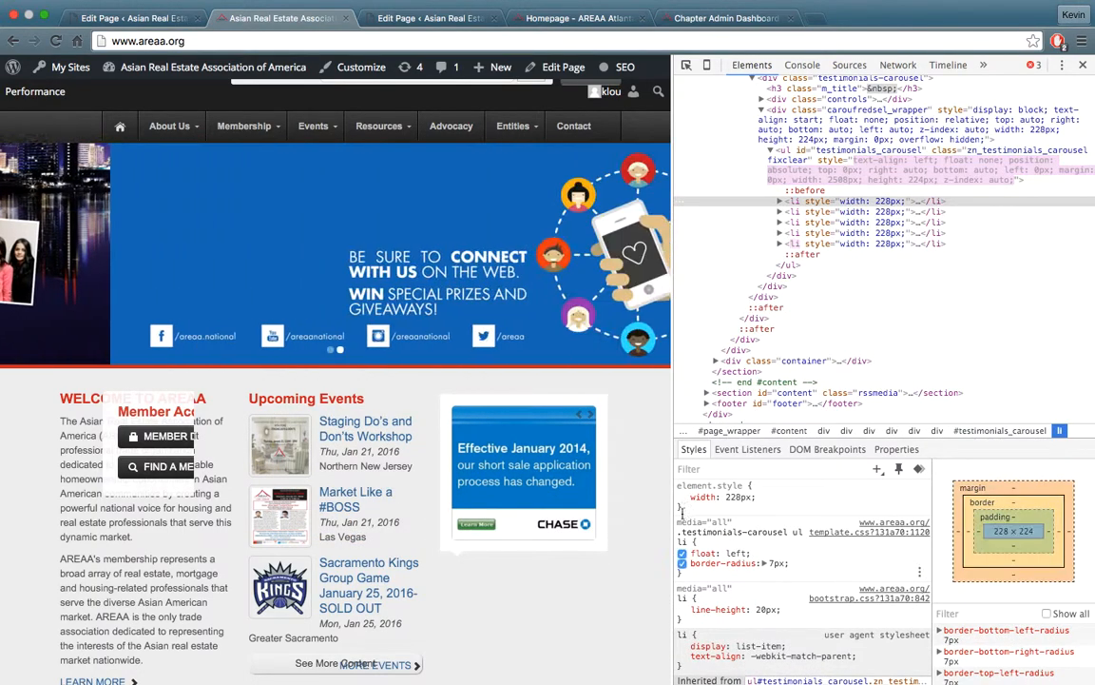
click(1082, 65)
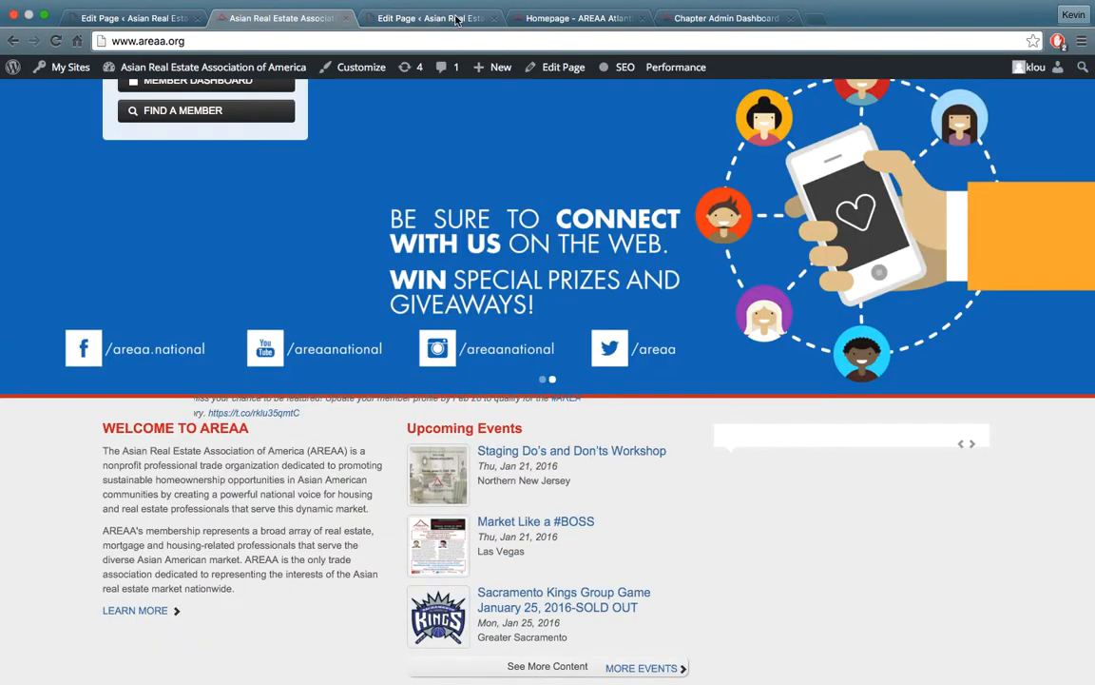
Compare the Atlanta Metro homepage with the national homepage and the national site's Homepage edit page
click(518, 18)
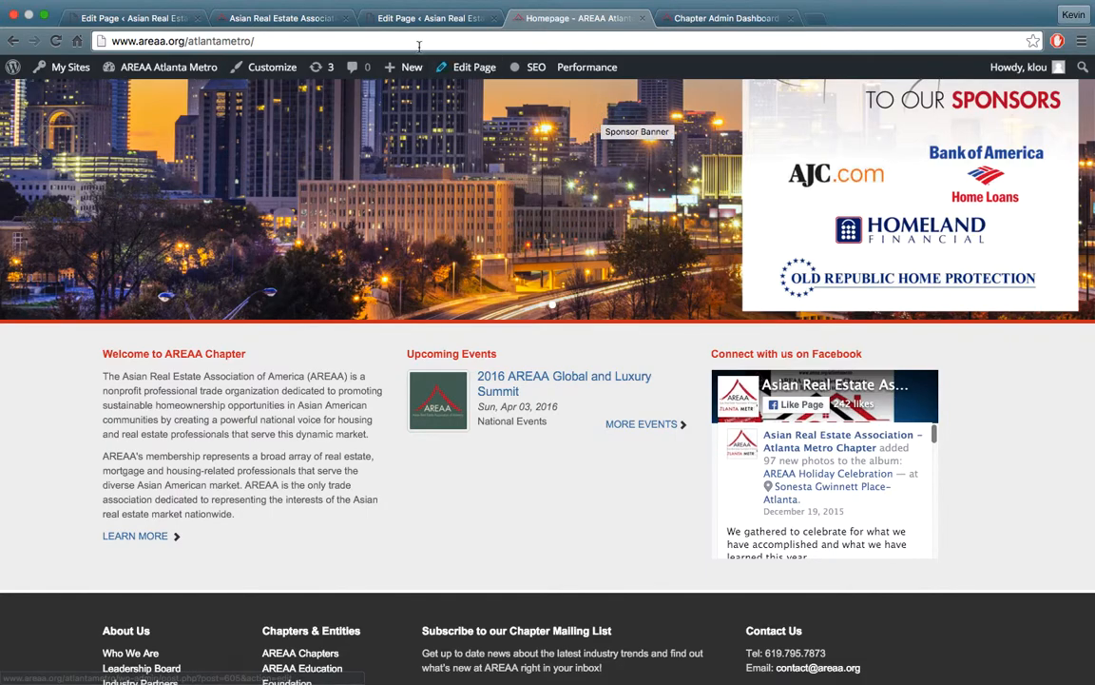
click(287, 16)
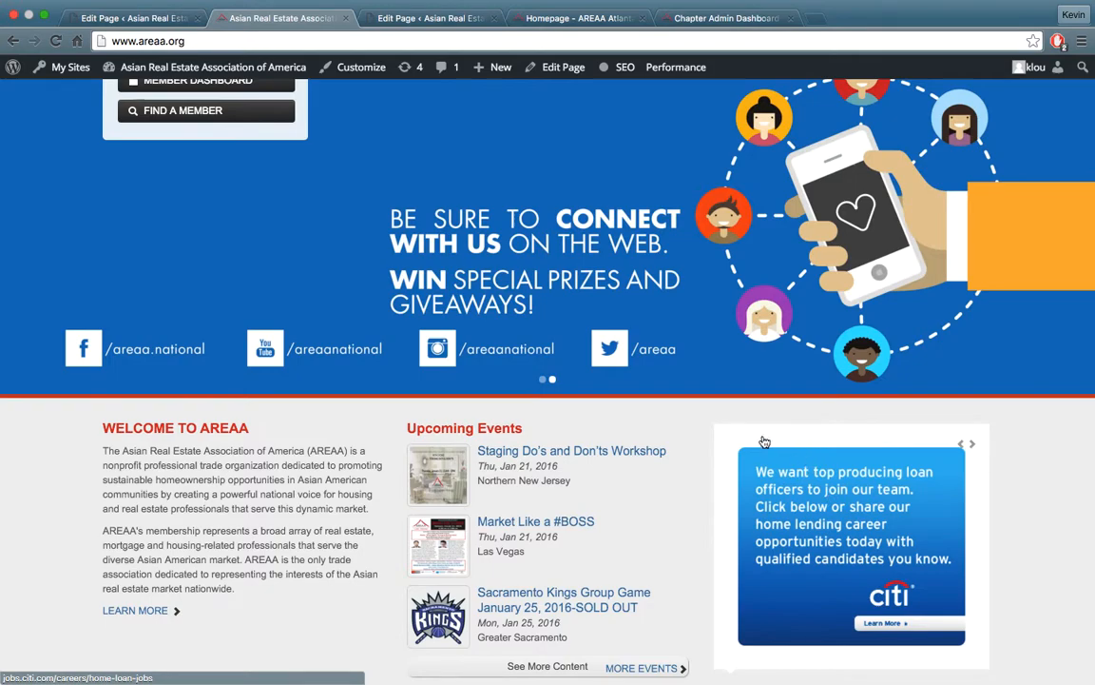
click(433, 18)
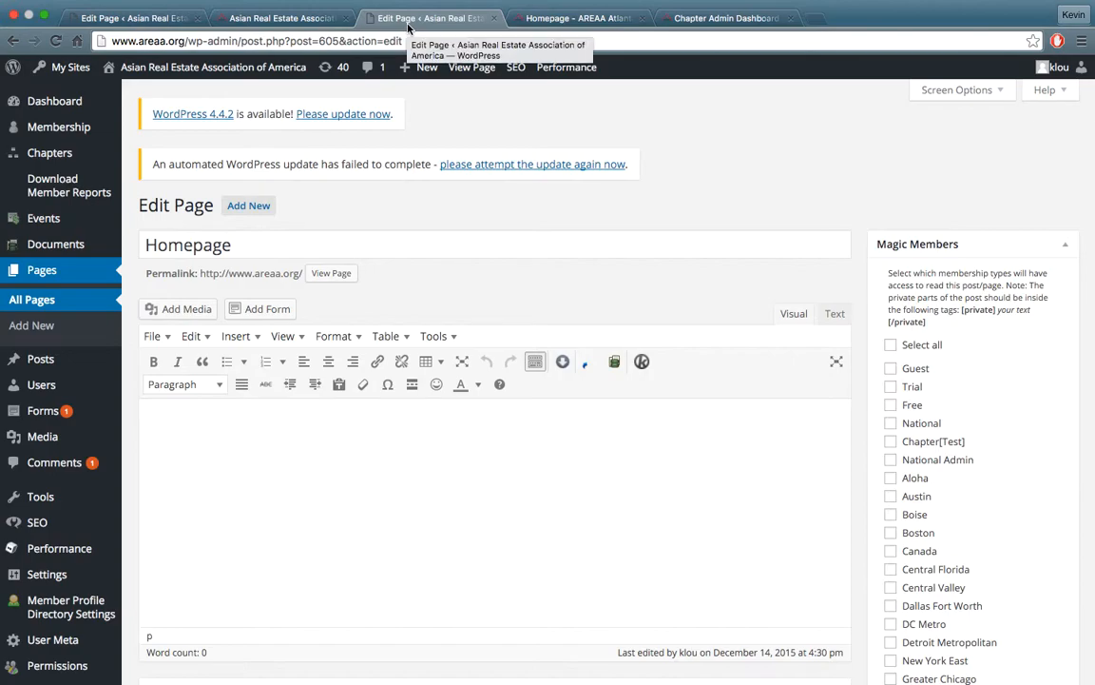
click(558, 23)
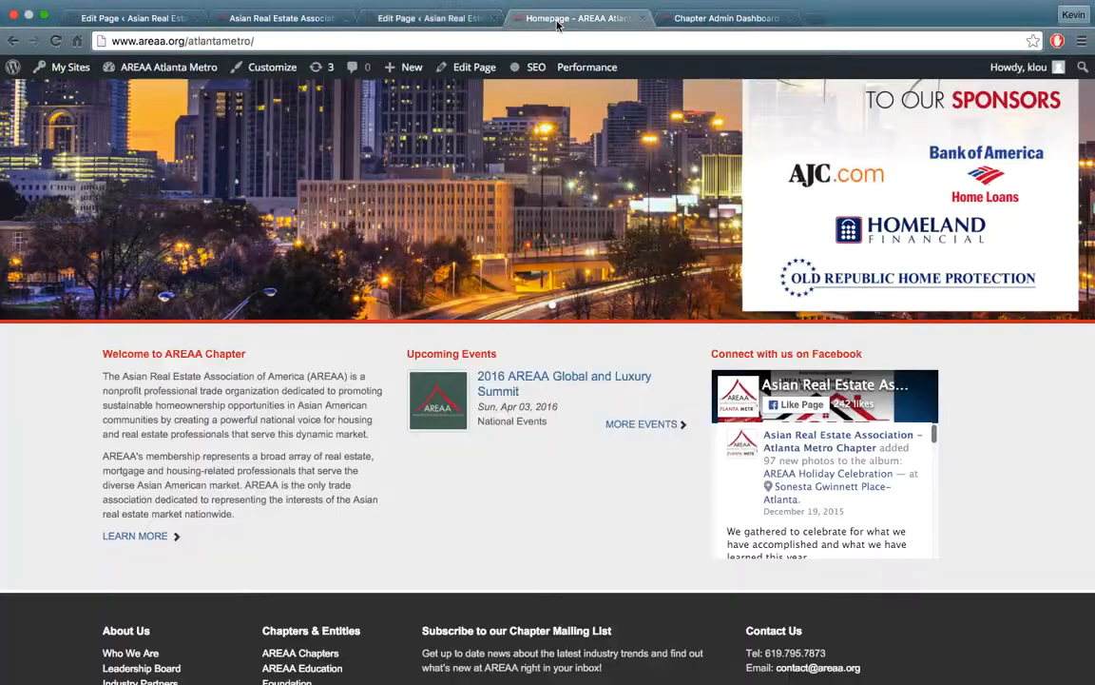
scroll(561, 152, up, 3)
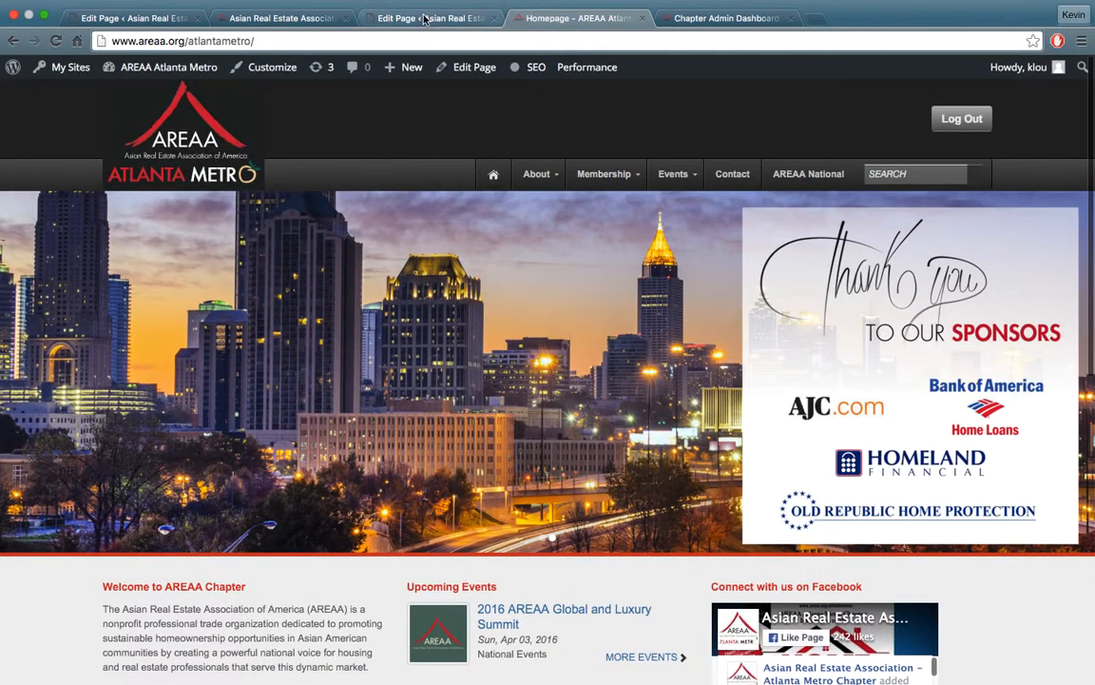
Close the Atlanta Metro homepage and open Edit Pages from the Chapter Admin Dashboard
click(640, 18)
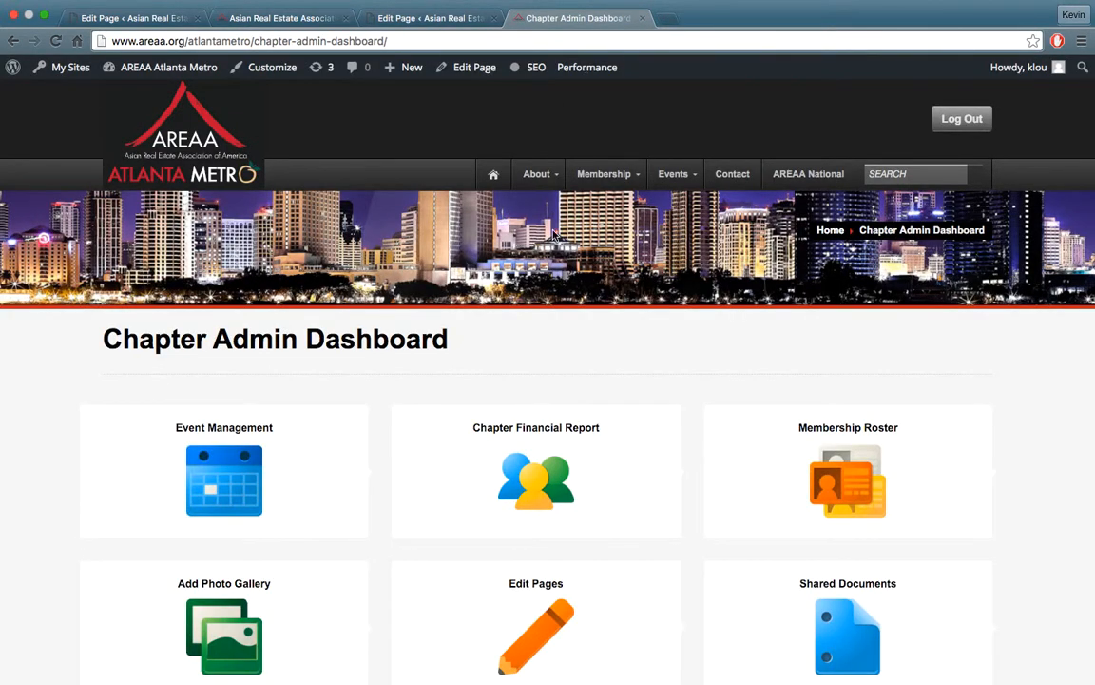
scroll(549, 279, down, 2)
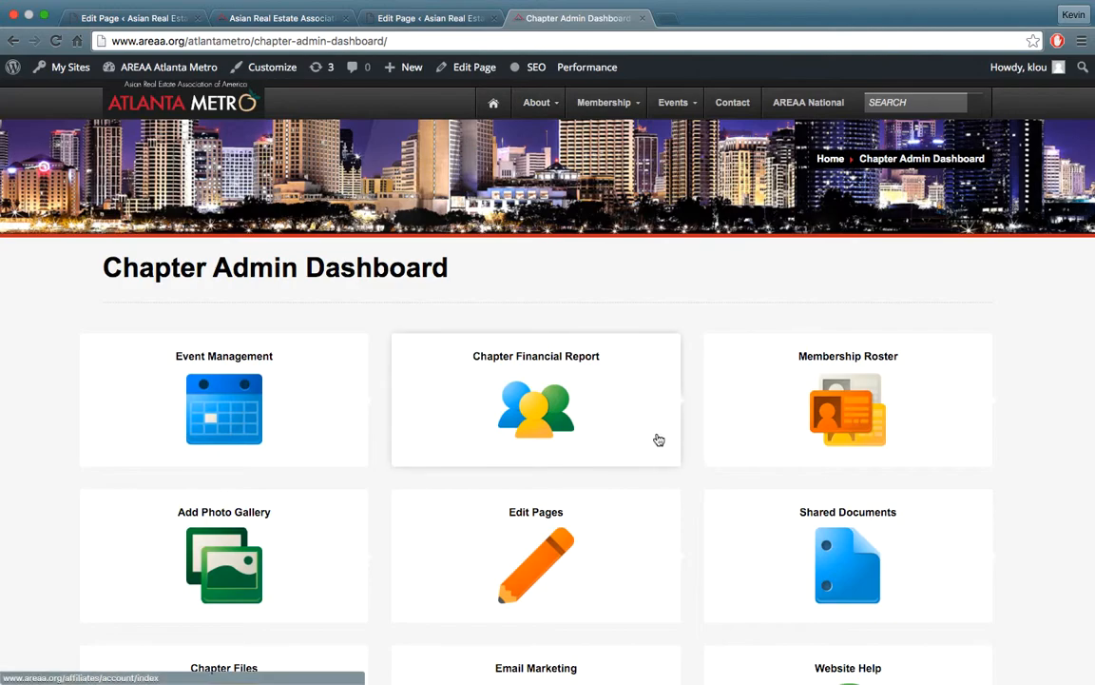
scroll(666, 461, down, 1)
click(594, 537)
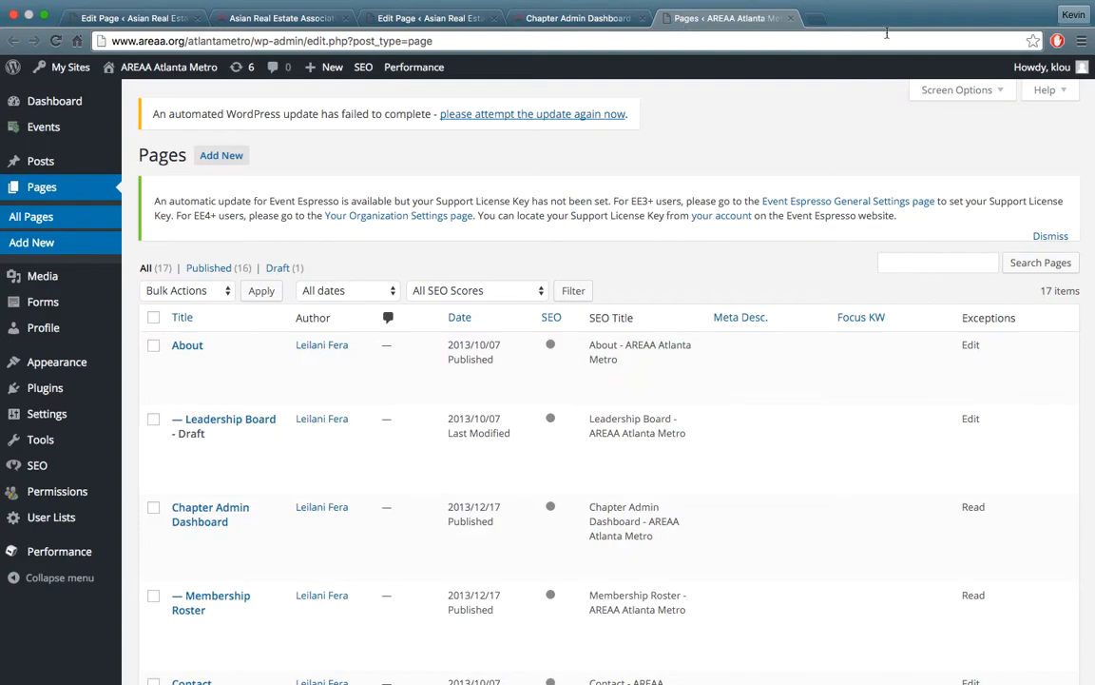
Search the Atlanta Metro pages for "homepage" and open the Homepage front page for editing
click(947, 262)
text(homepage)
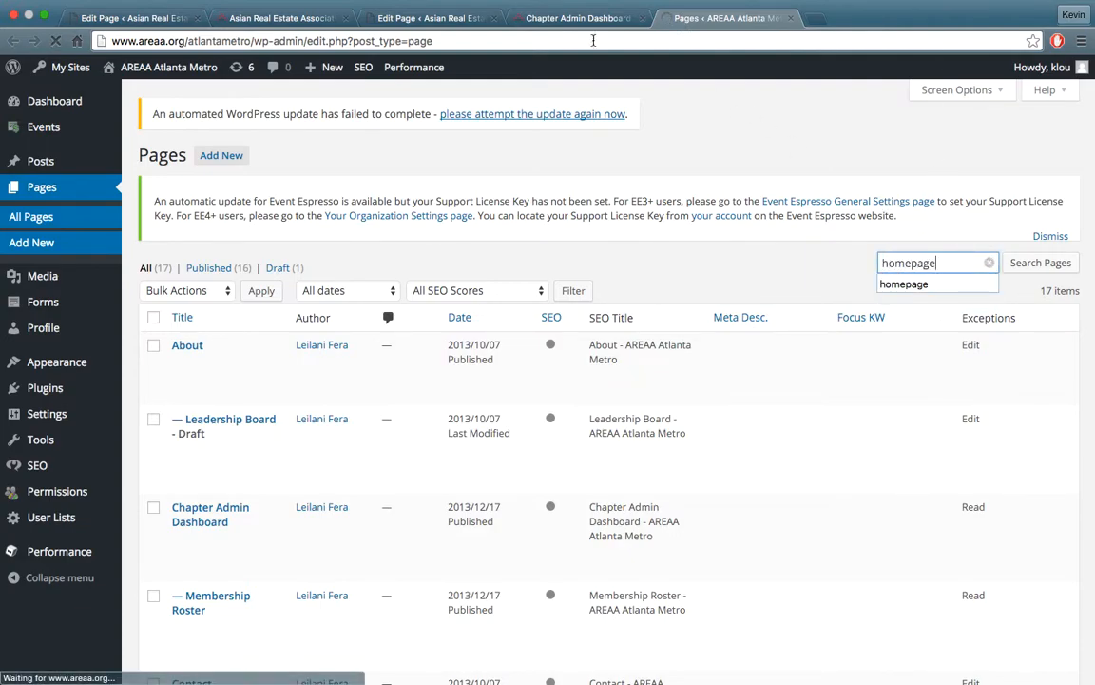
key(Return)
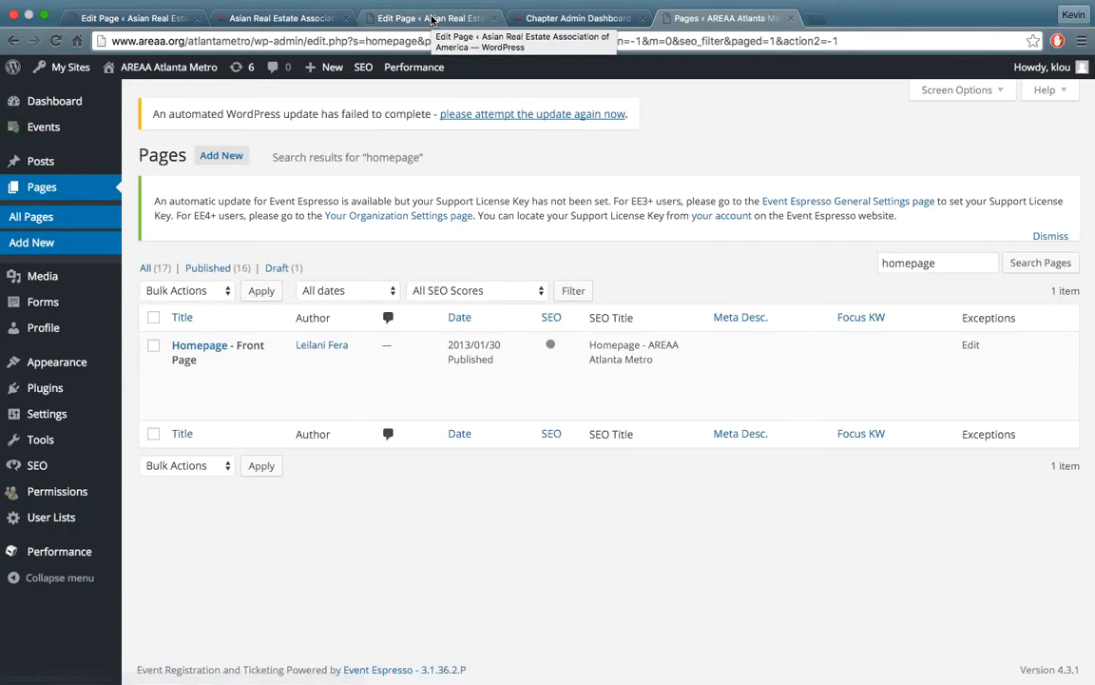
click(213, 348)
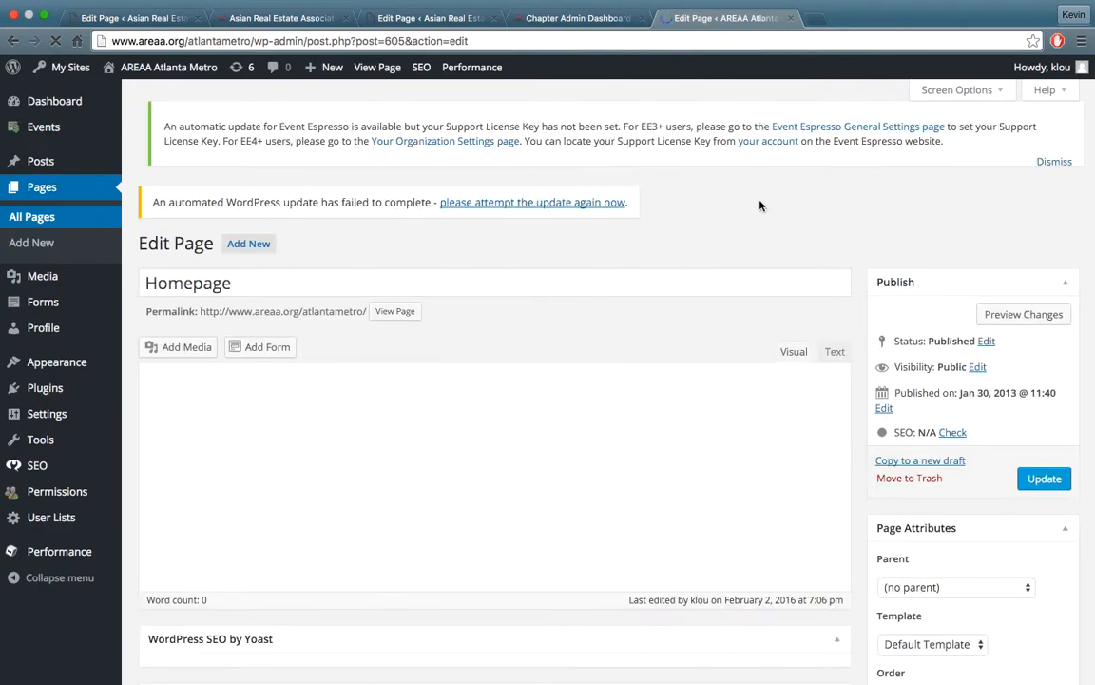
Examine the Page Builder areas of the Atlanta Metro Homepage and how they correspond to the national homepage's layout
scroll(860, 209, down, 15)
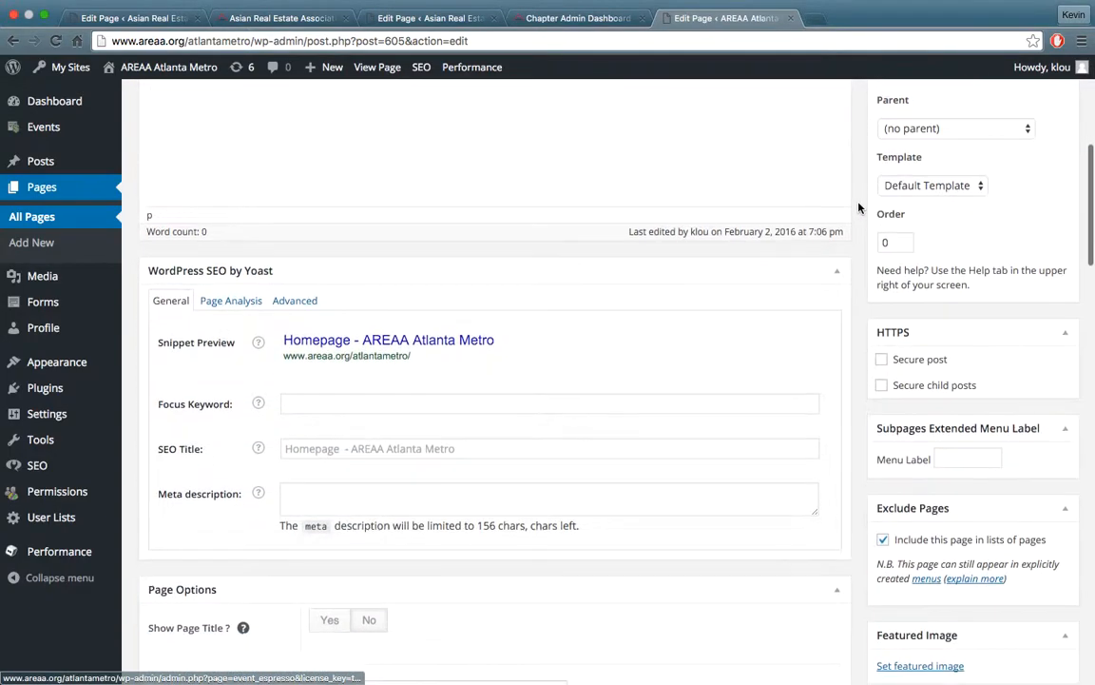
scroll(859, 210, down, 4)
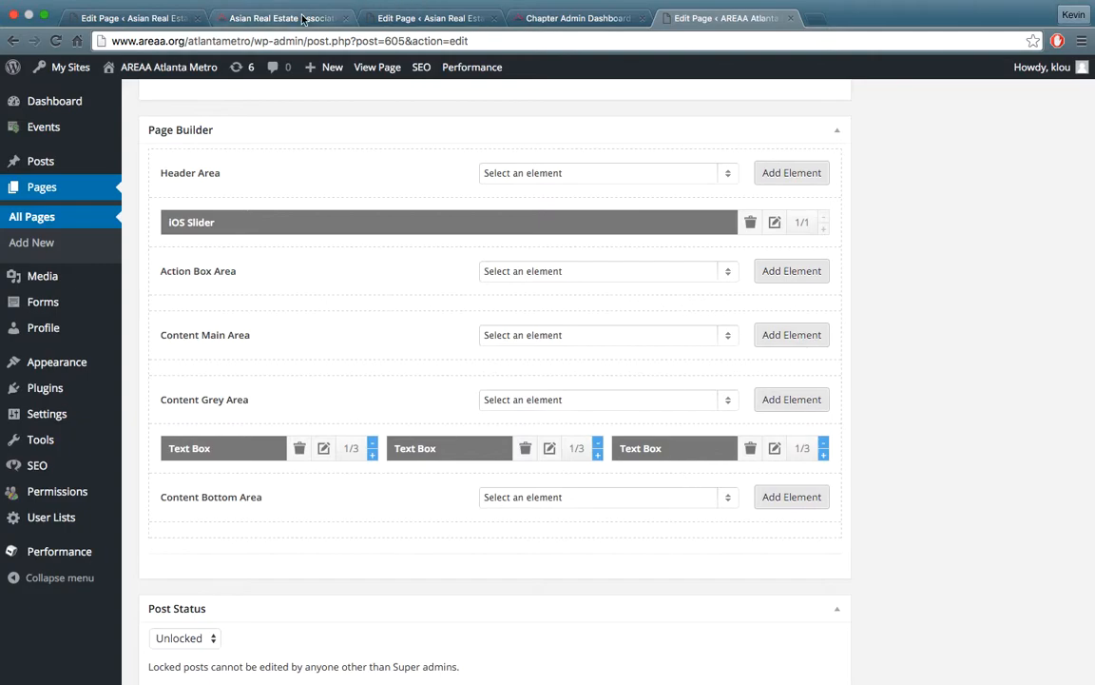
click(276, 19)
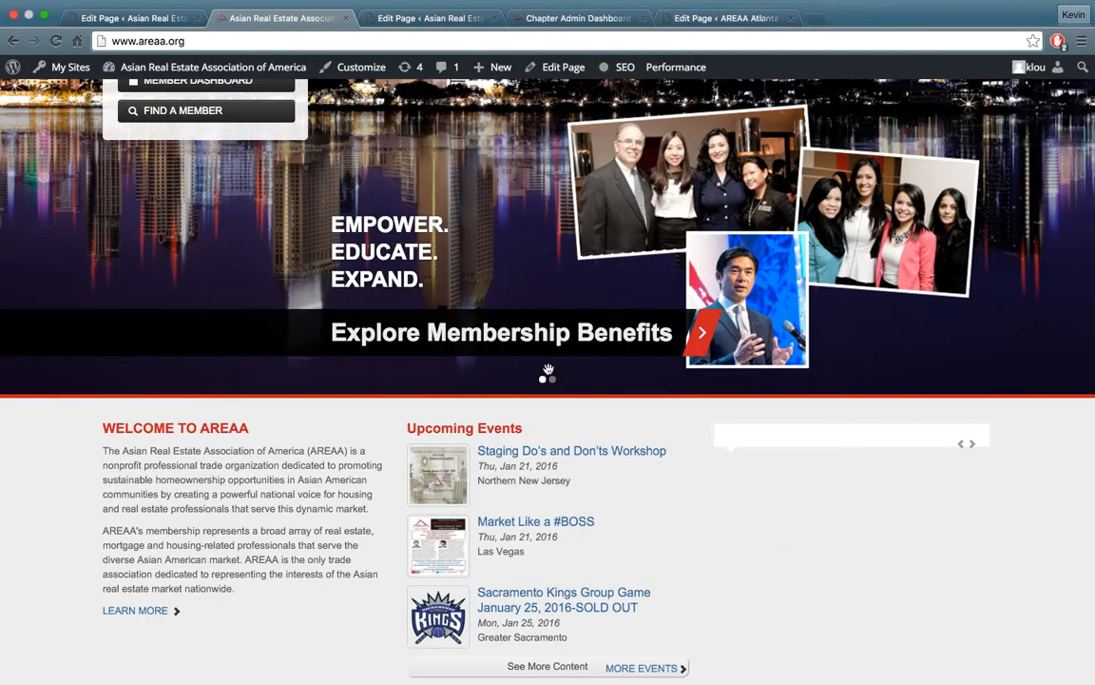
click(709, 18)
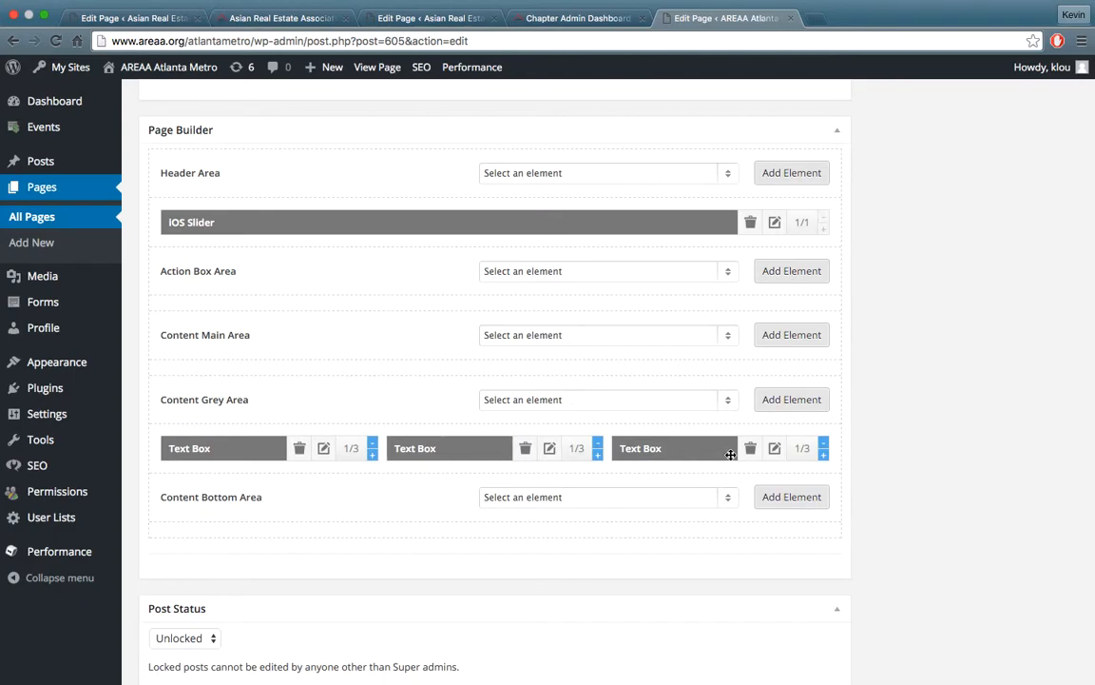
scroll(507, 302, down, 3)
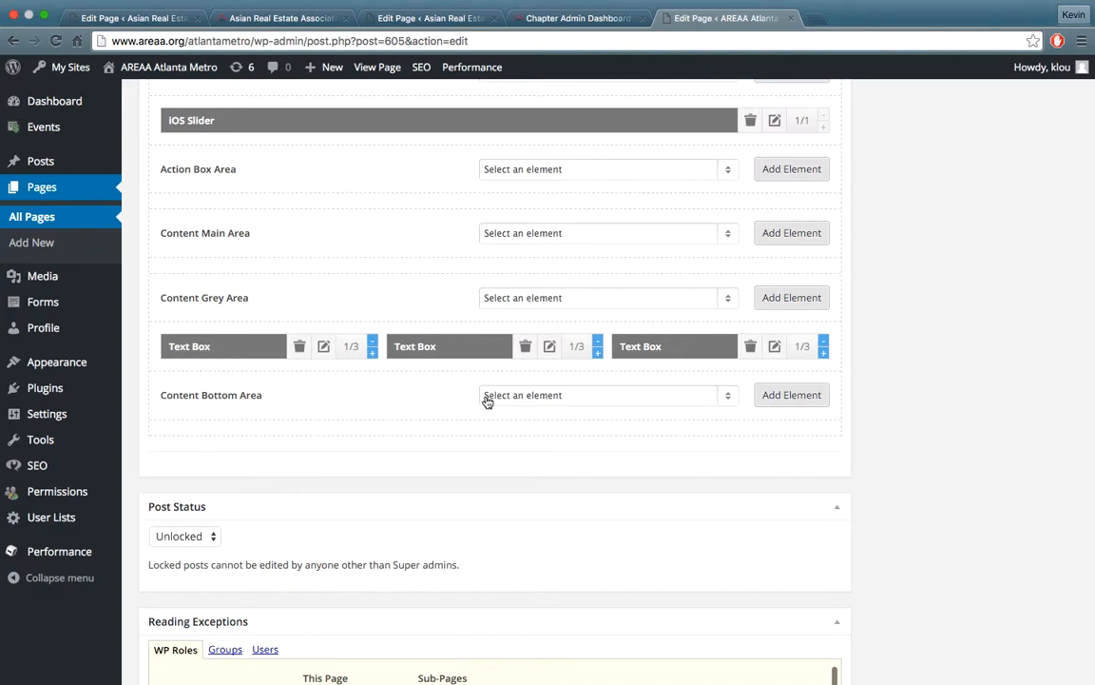
scroll(481, 409, up, 2)
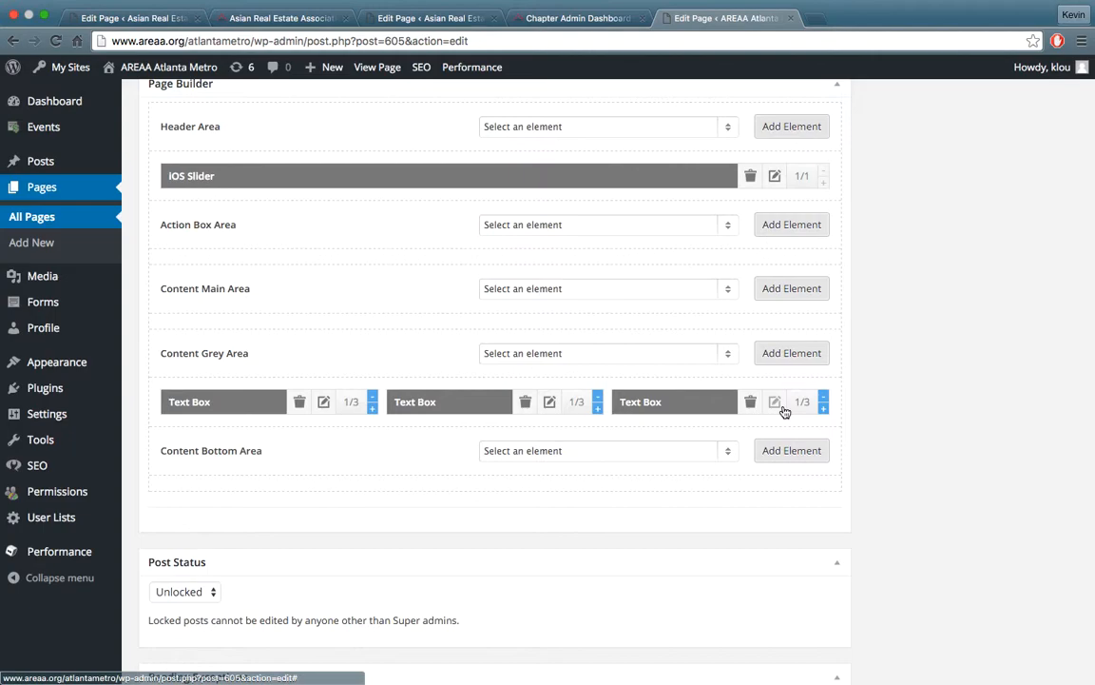
scroll(787, 410, up, 1)
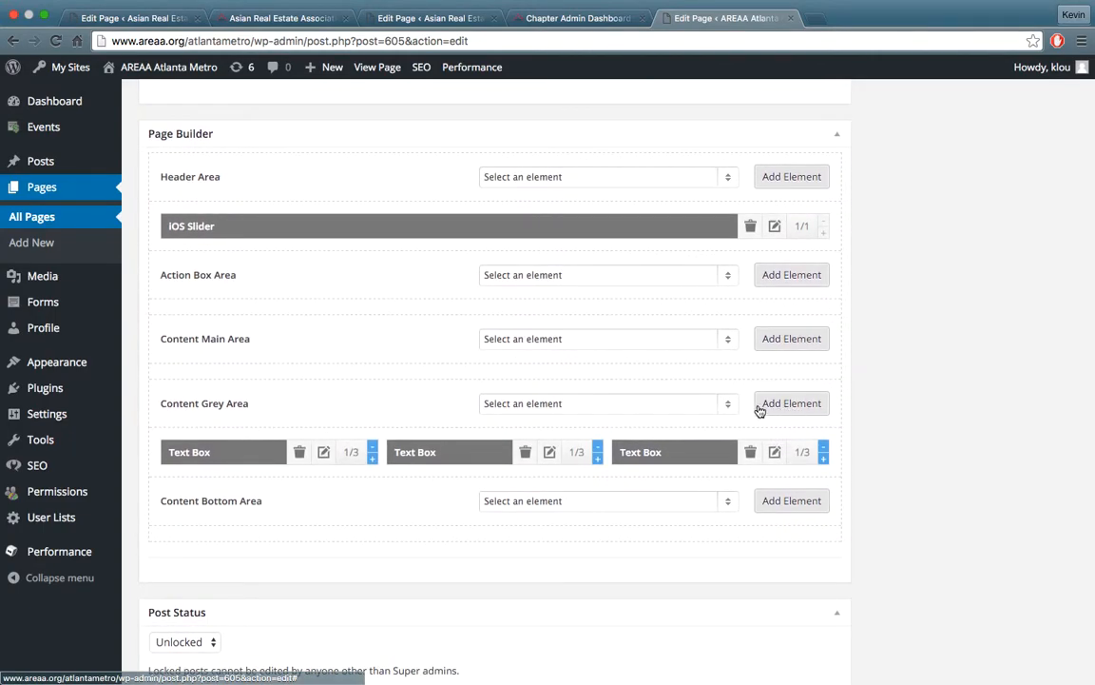
Examine the Page Builder elements on the national site's Homepage edit page, especially the Content Grey Area
click(412, 23)
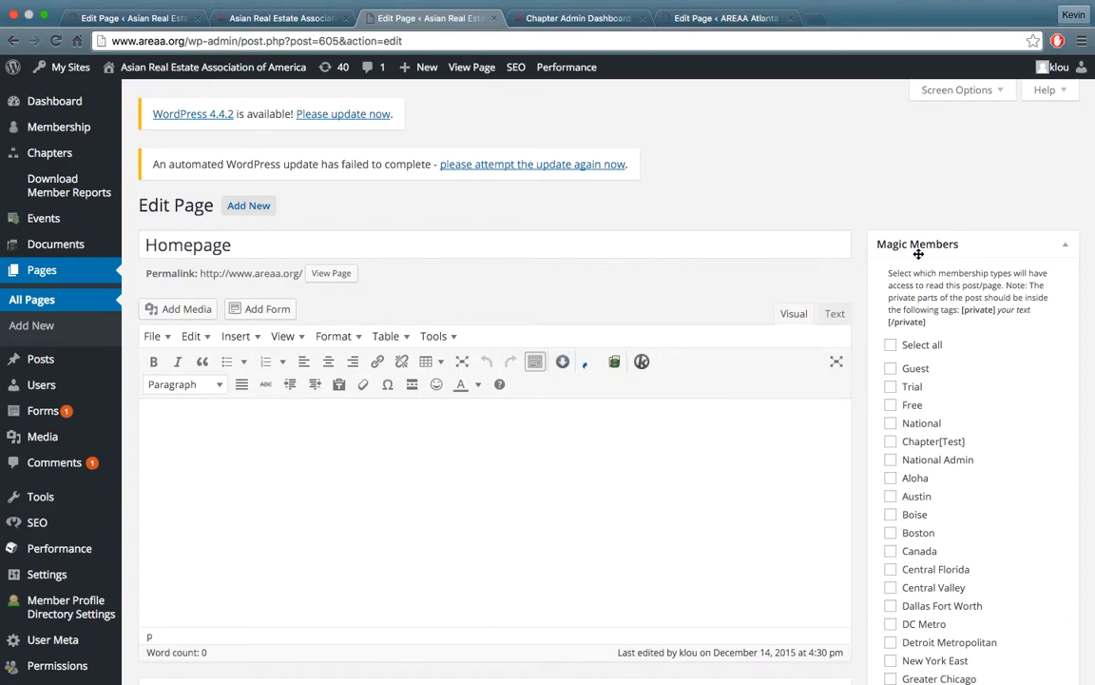
scroll(859, 257, down, 15)
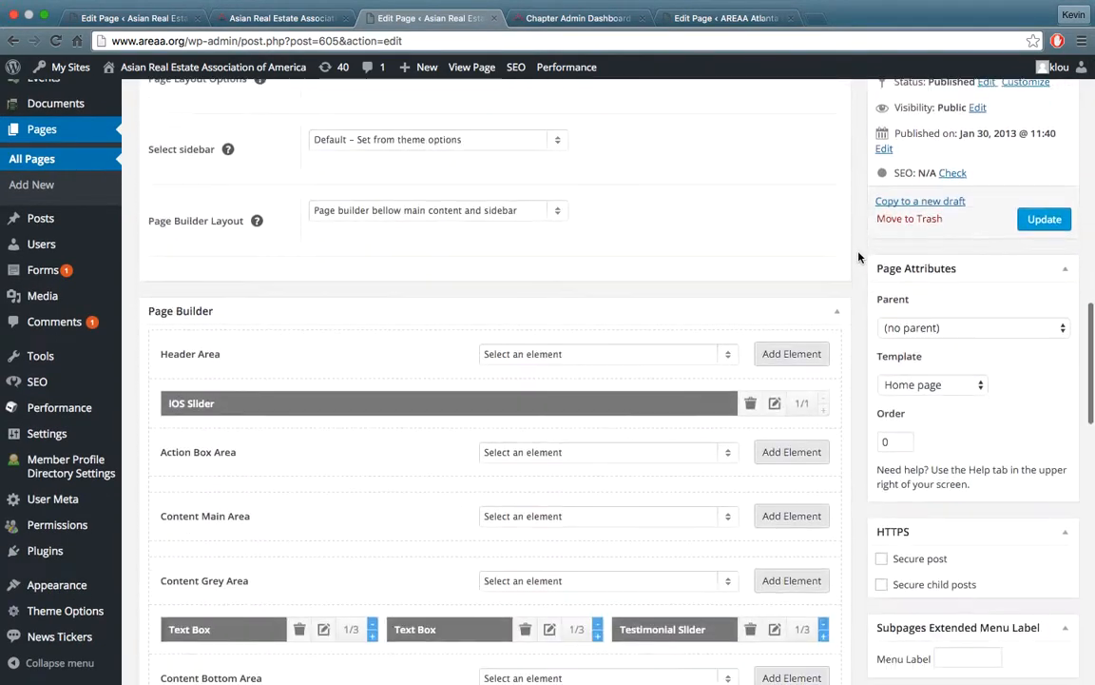
scroll(858, 256, down, 5)
scroll(859, 257, up, 2)
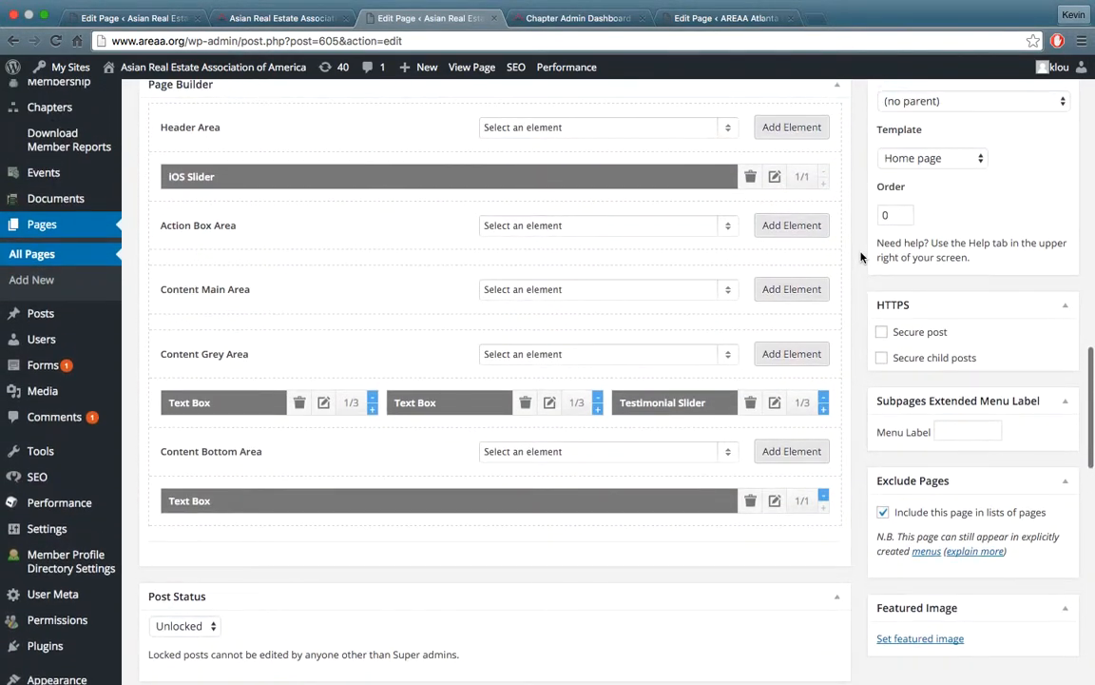
Compare the Page Builder of the Atlanta Metro and national Homepages and look up Testimonials Slider among the Content Grey Area's available elements
scroll(860, 256, up, 1)
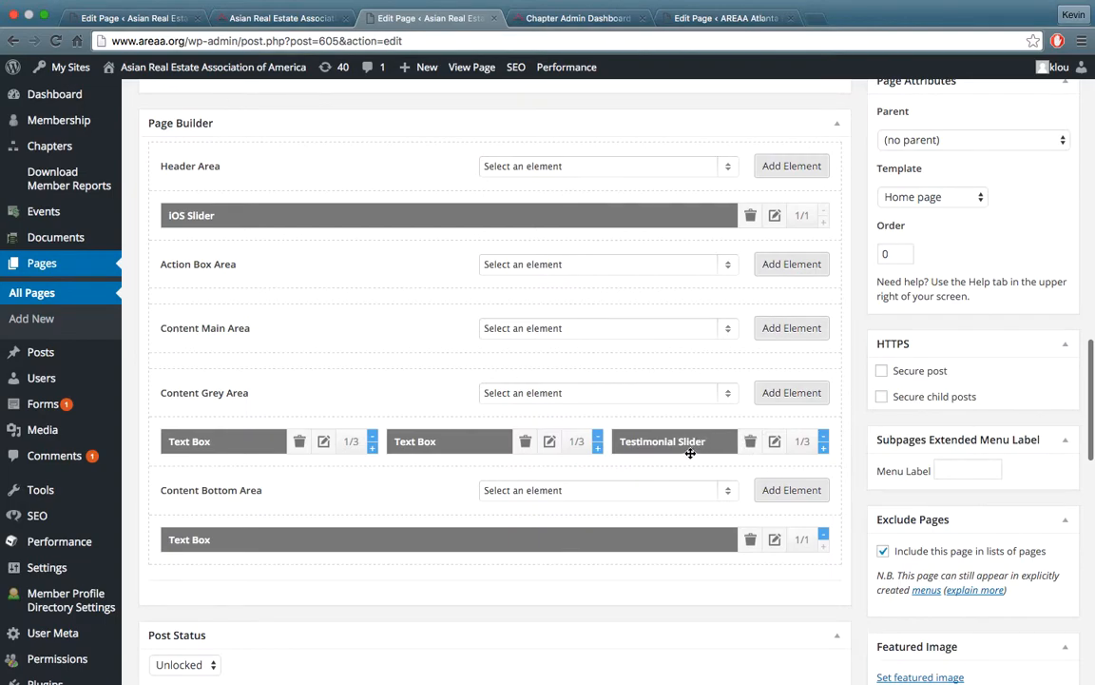
click(705, 16)
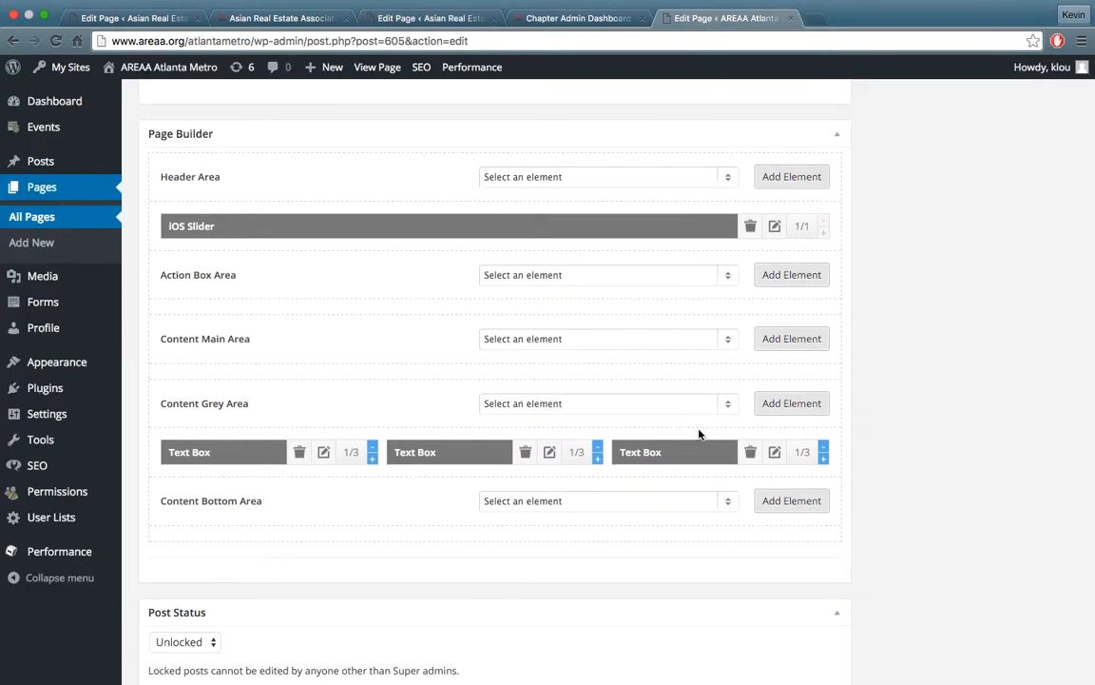
click(465, 17)
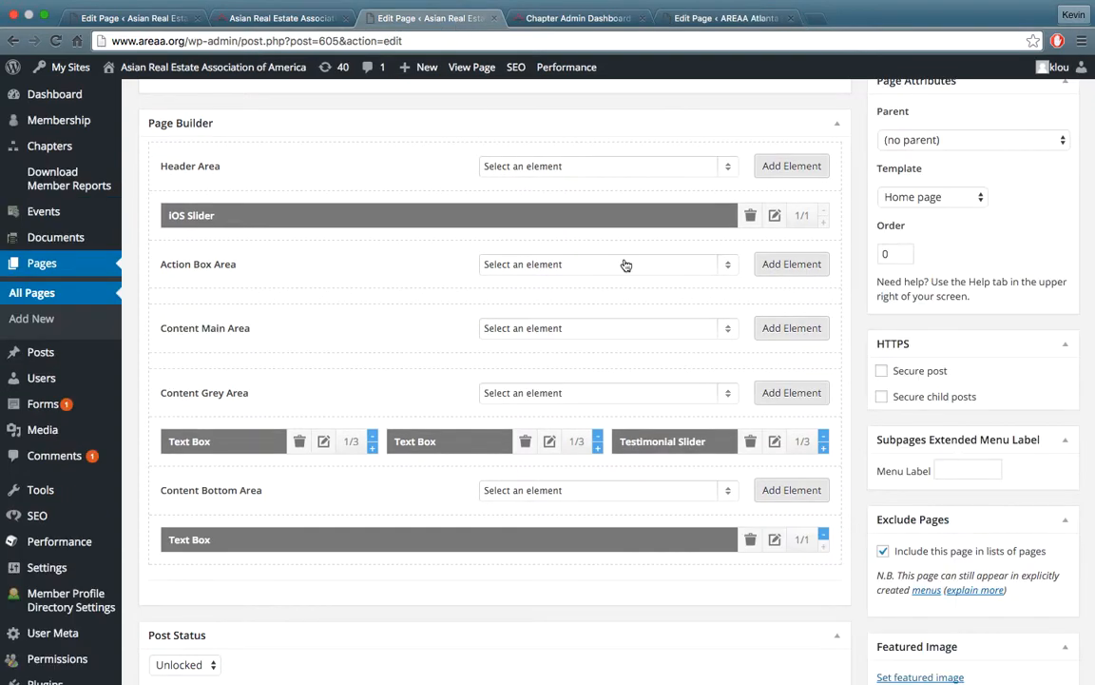
click(732, 395)
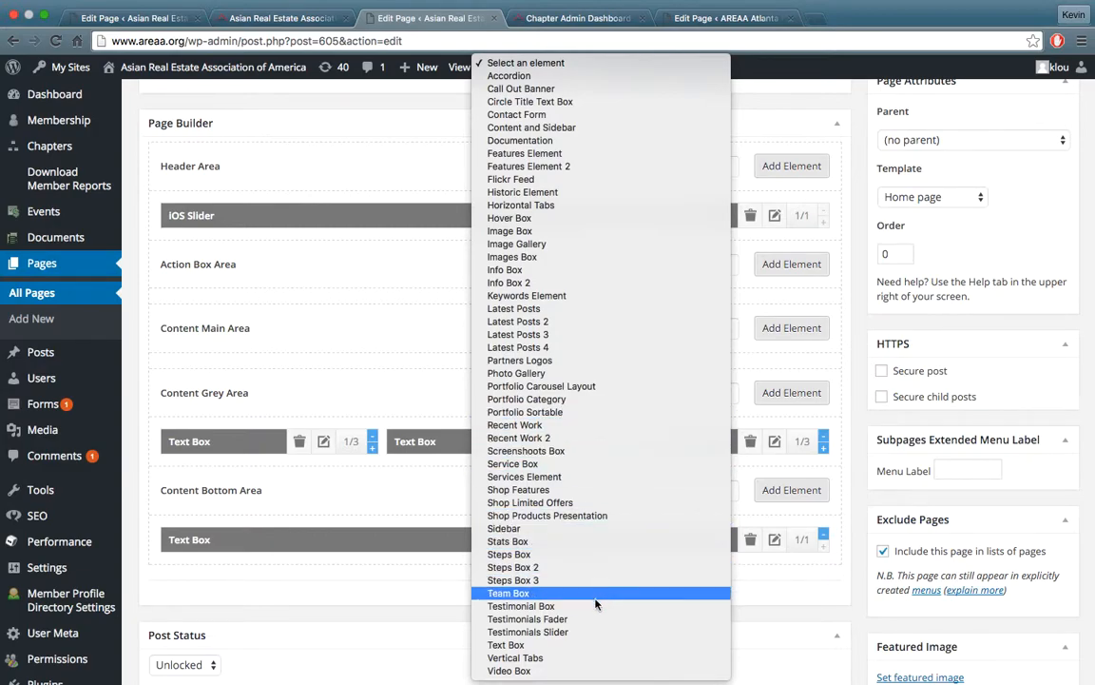
click(641, 633)
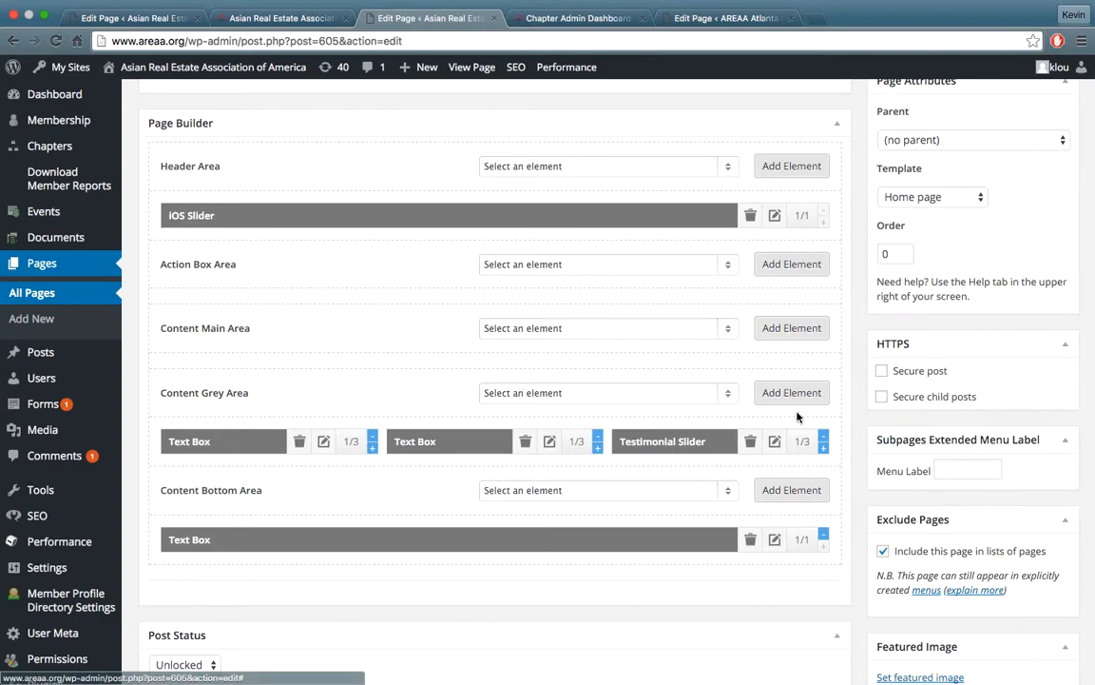
Compare the national Content Grey Area's Testimonial Slider with the matching text box on the Atlanta Metro Homepage edit page
scroll(733, 332, down, 1)
scroll(733, 332, down, 3)
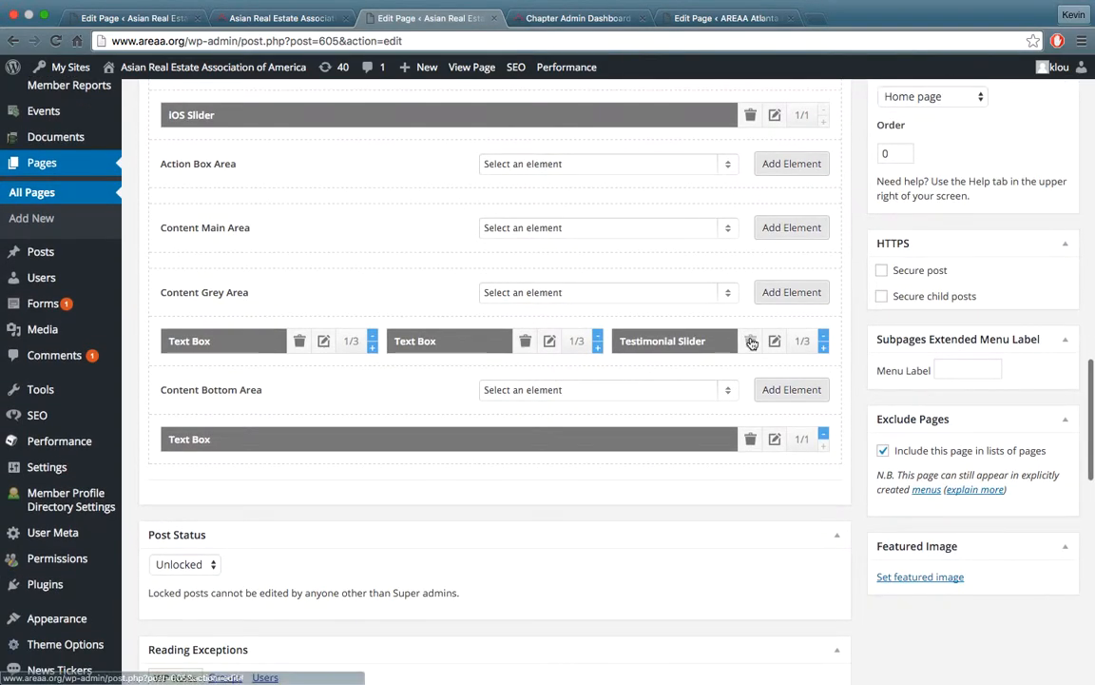
key(ctrl+Tab)
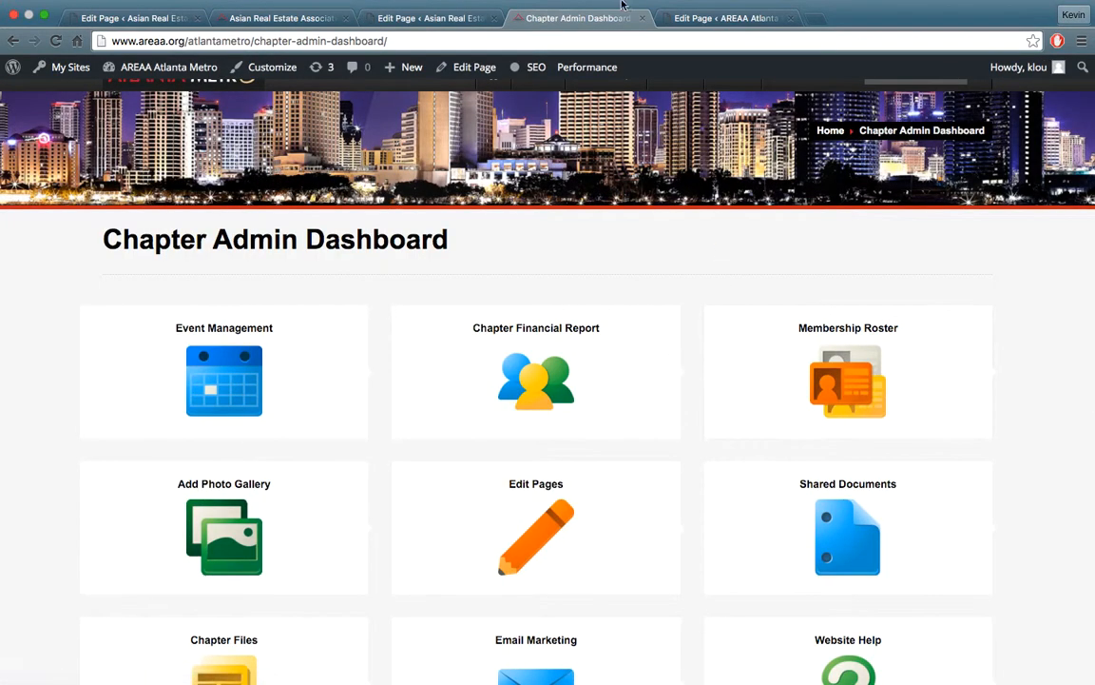
key(ctrl+Tab)
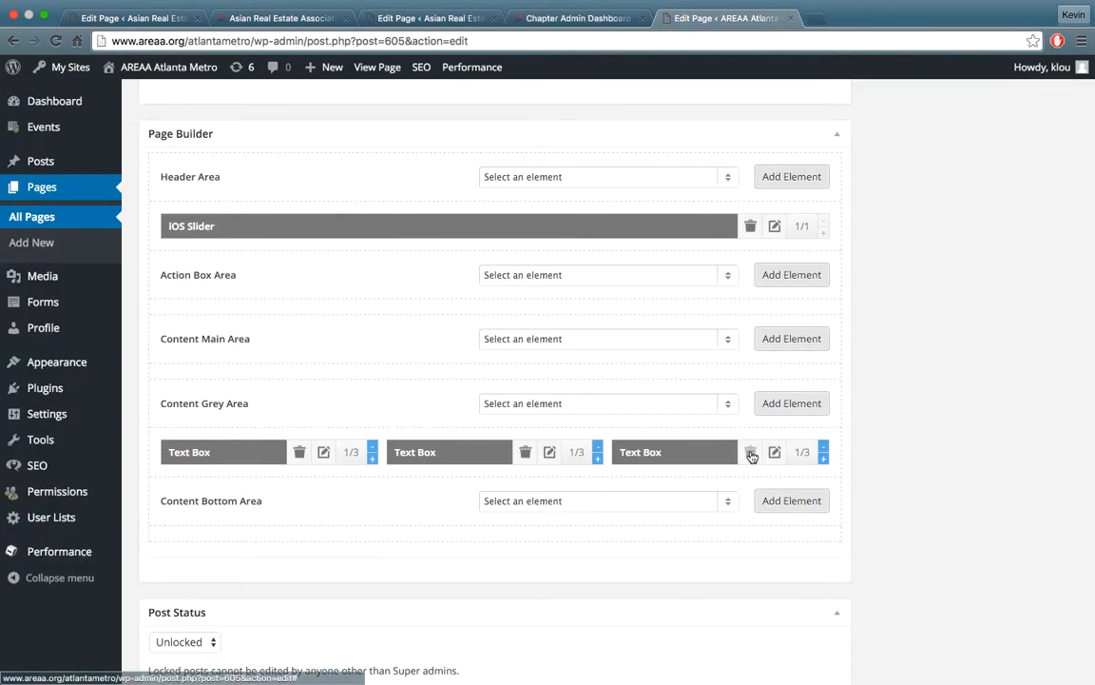
click(460, 27)
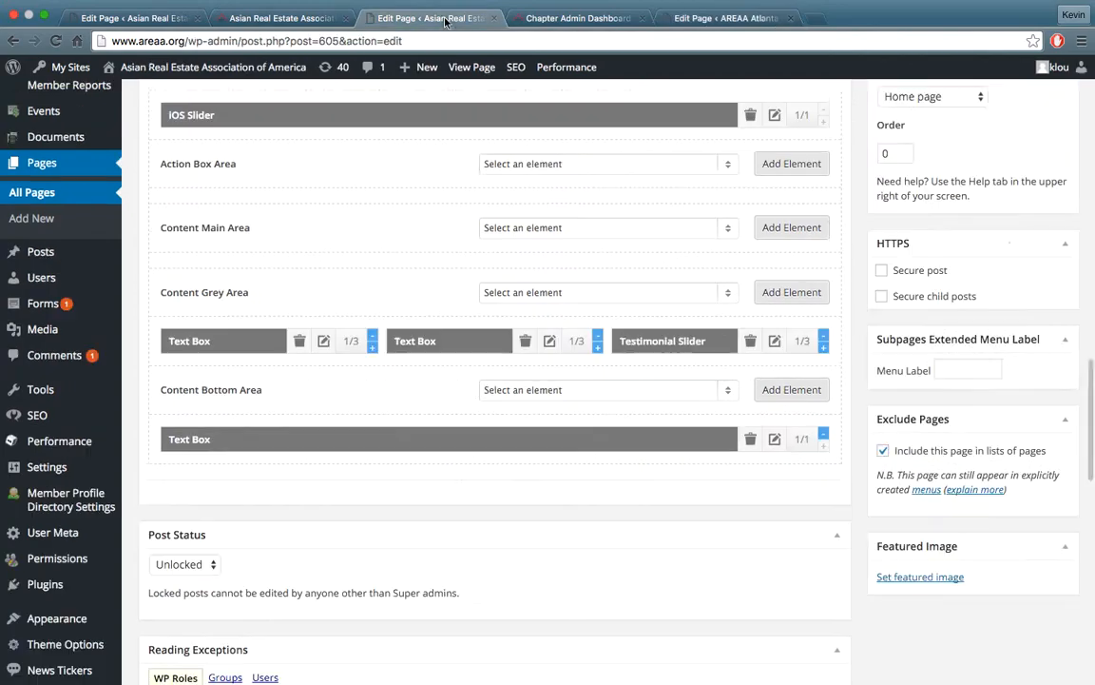
Open the national Homepage's Testimonial Slider settings, expand the first testimonial and enlarge its text field
click(776, 342)
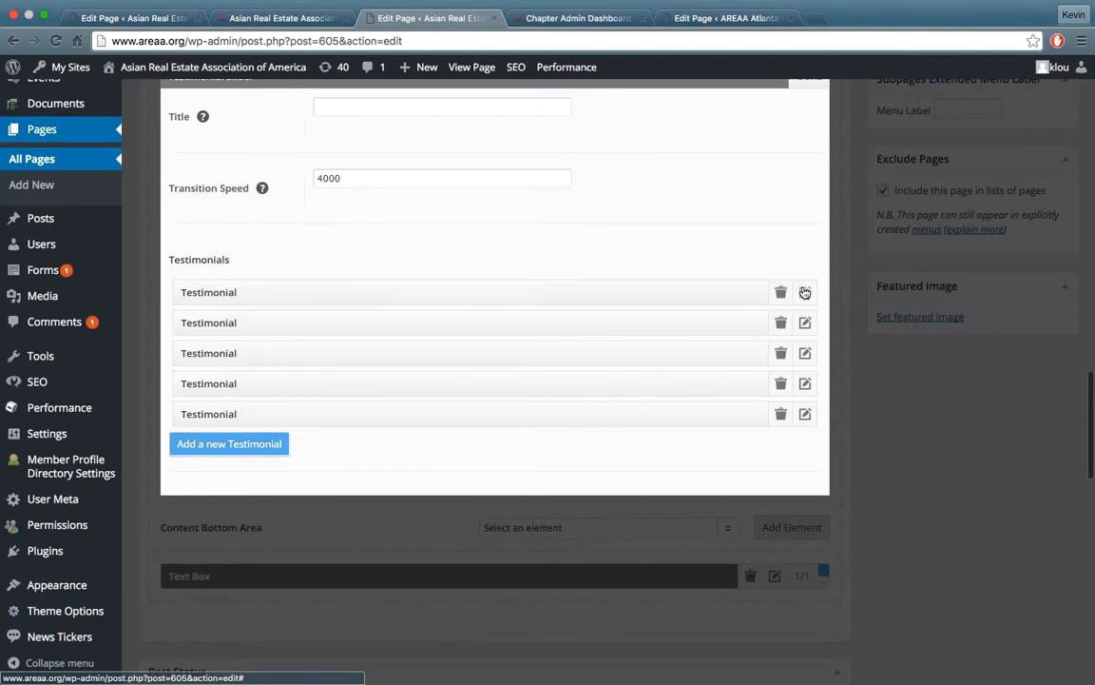
click(804, 292)
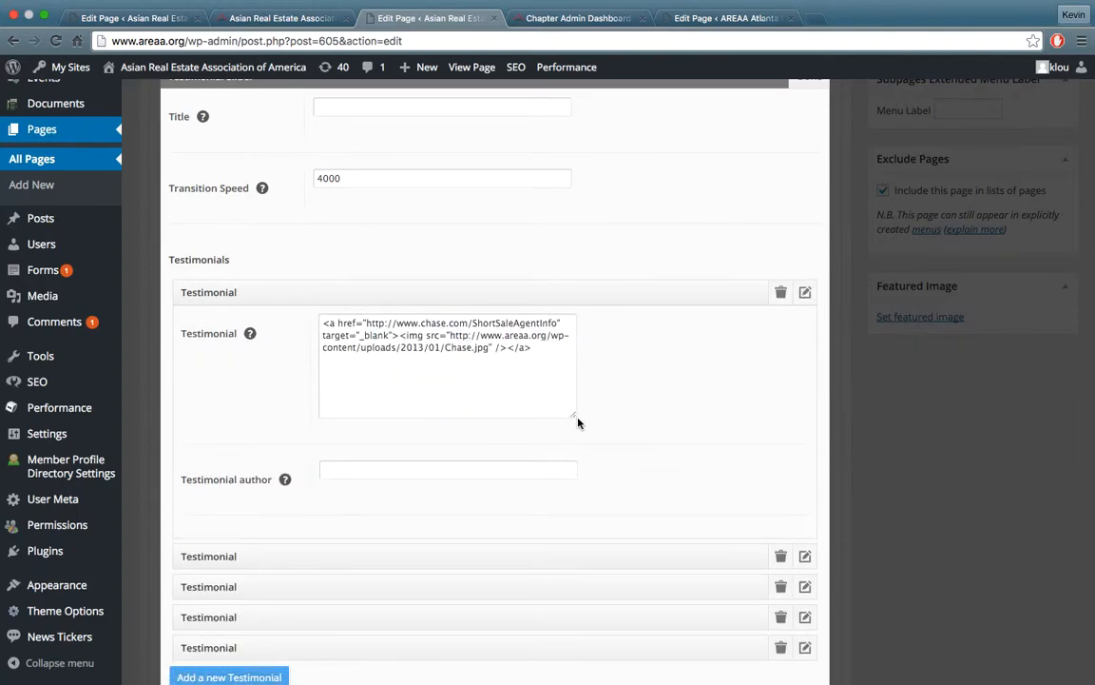
drag(573, 419, 725, 551)
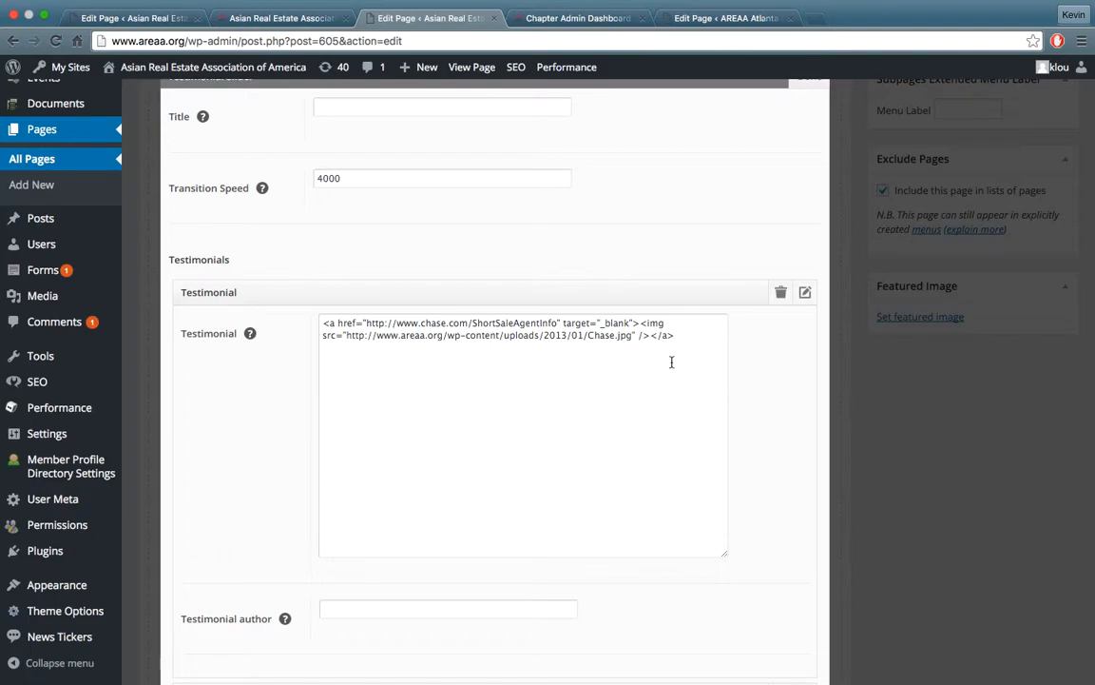
Highlight the Chase.jpg image URL in the first testimonial's code, then collapse the testimonial and close the slider settings
drag(632, 338, 347, 340)
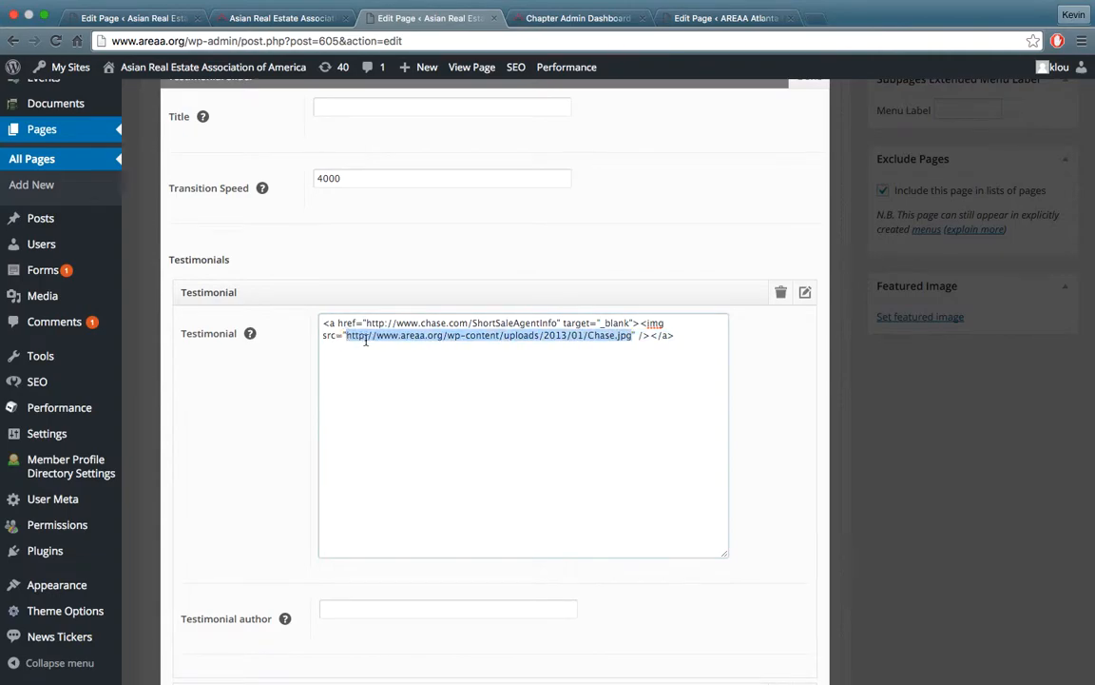
click(630, 345)
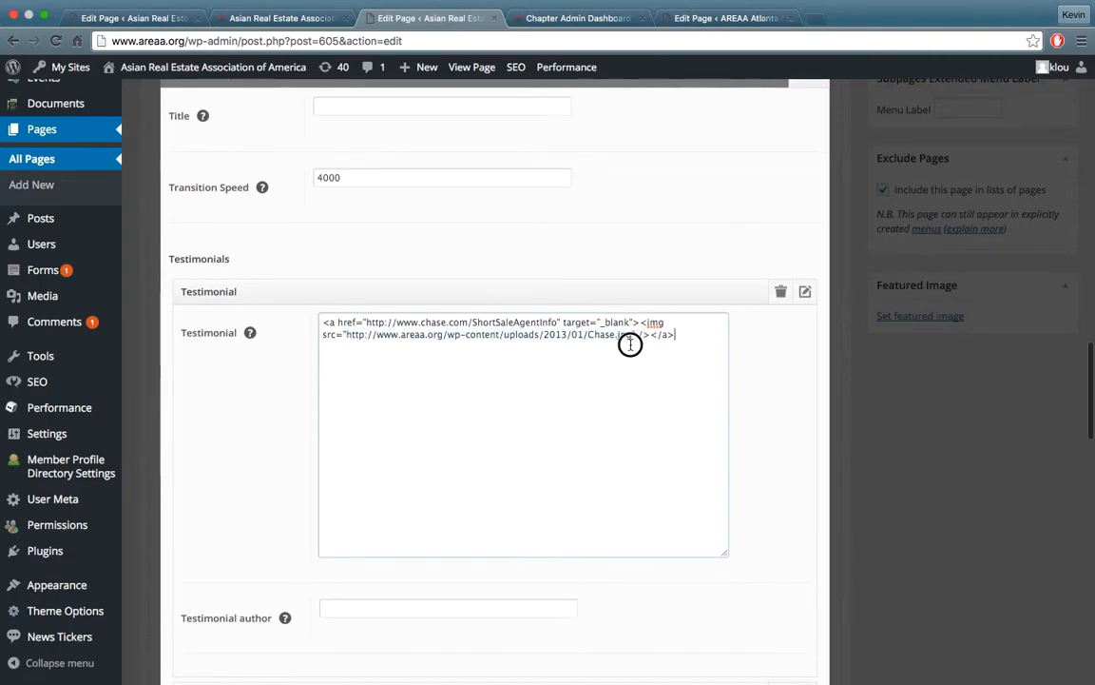
click(806, 294)
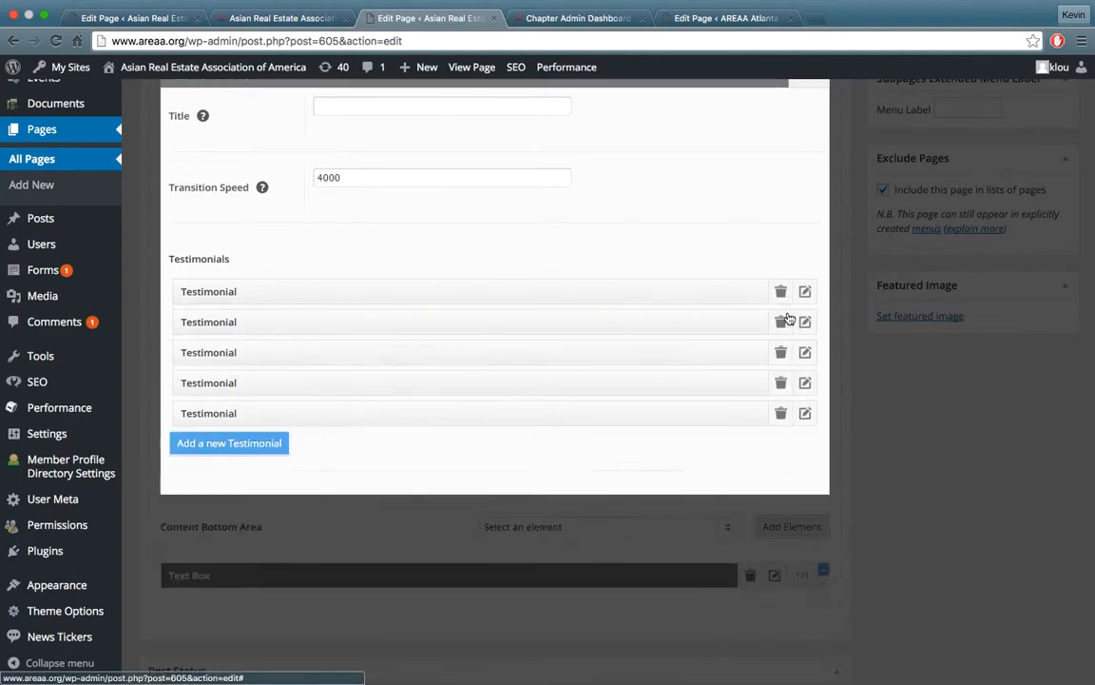
scroll(787, 318, up, 5)
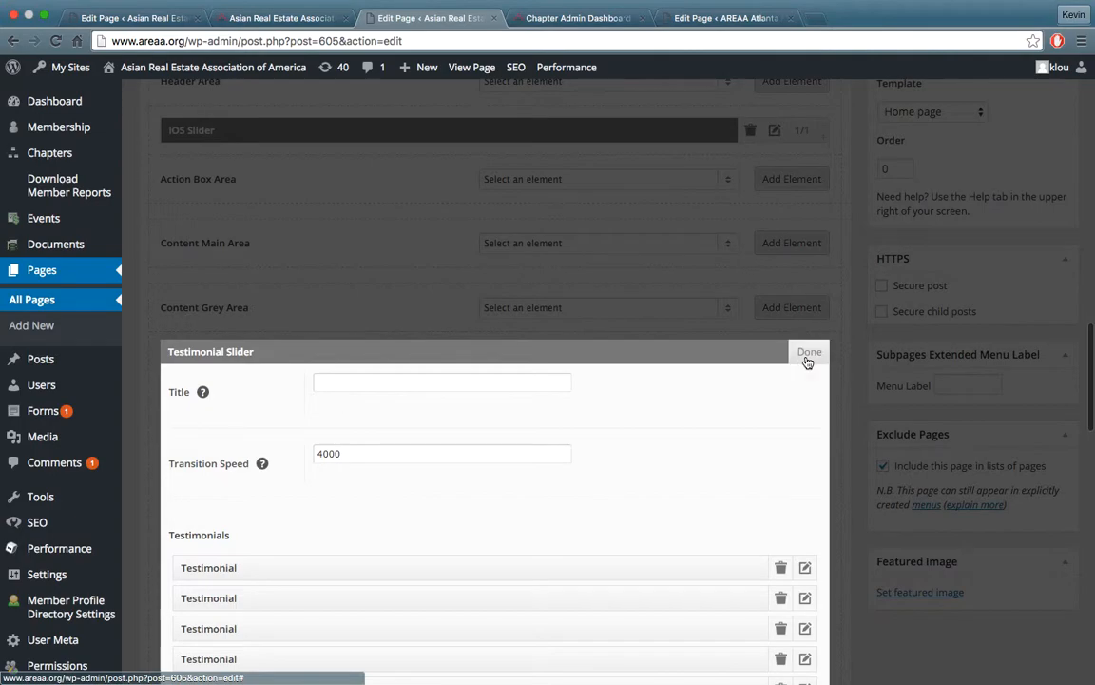
click(808, 353)
Switch to the Atlanta Metro Homepage's edit page and examine its content editor and Add Media option
scroll(506, 310, up, 15)
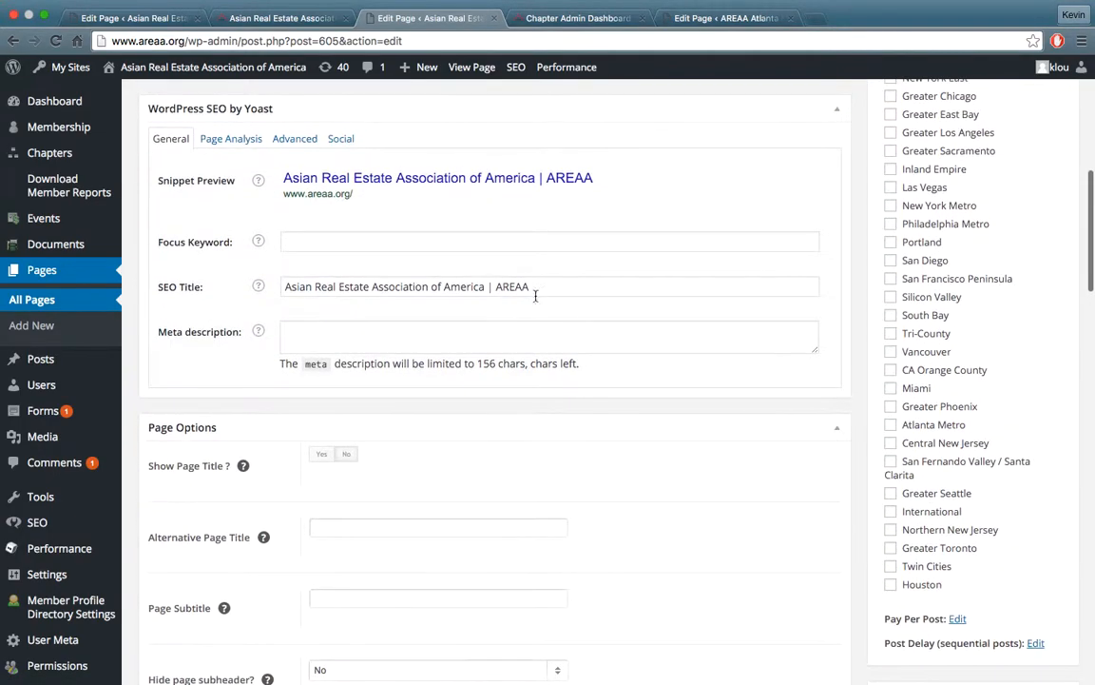
scroll(534, 296, up, 10)
click(686, 19)
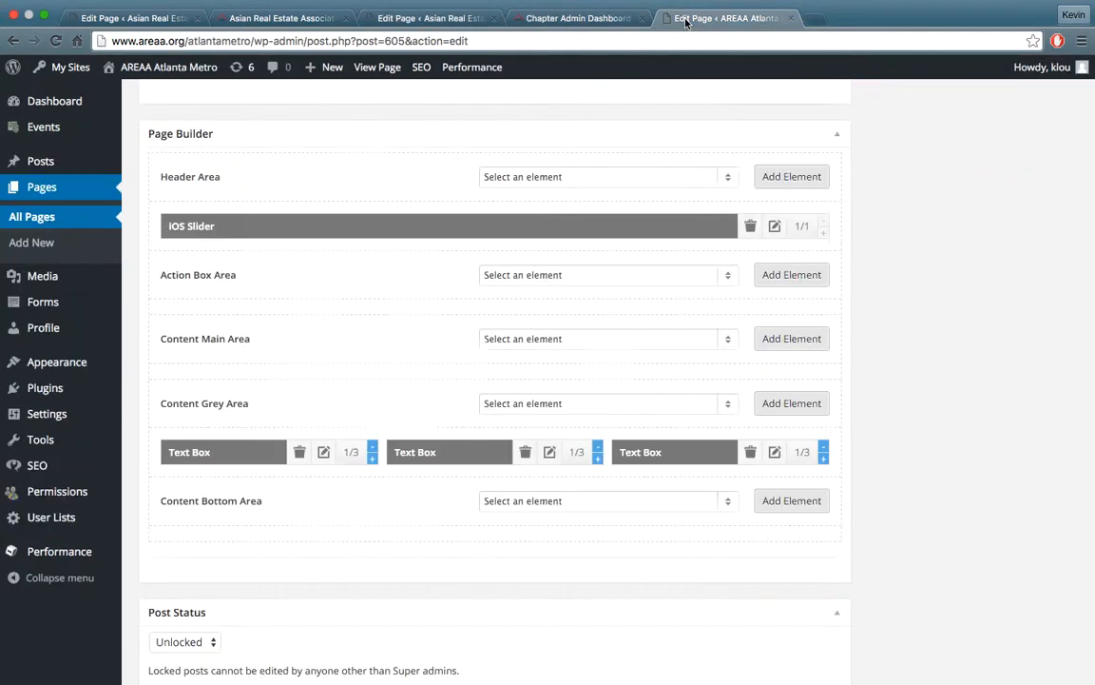
scroll(630, 232, up, 15)
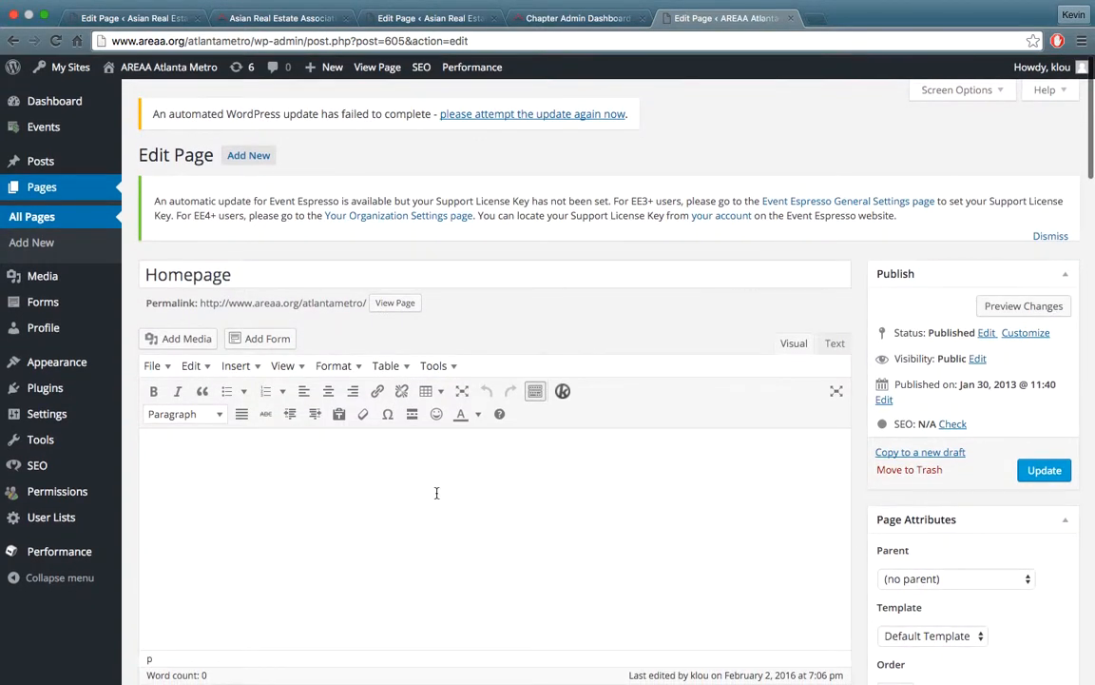
scroll(434, 495, down, 3)
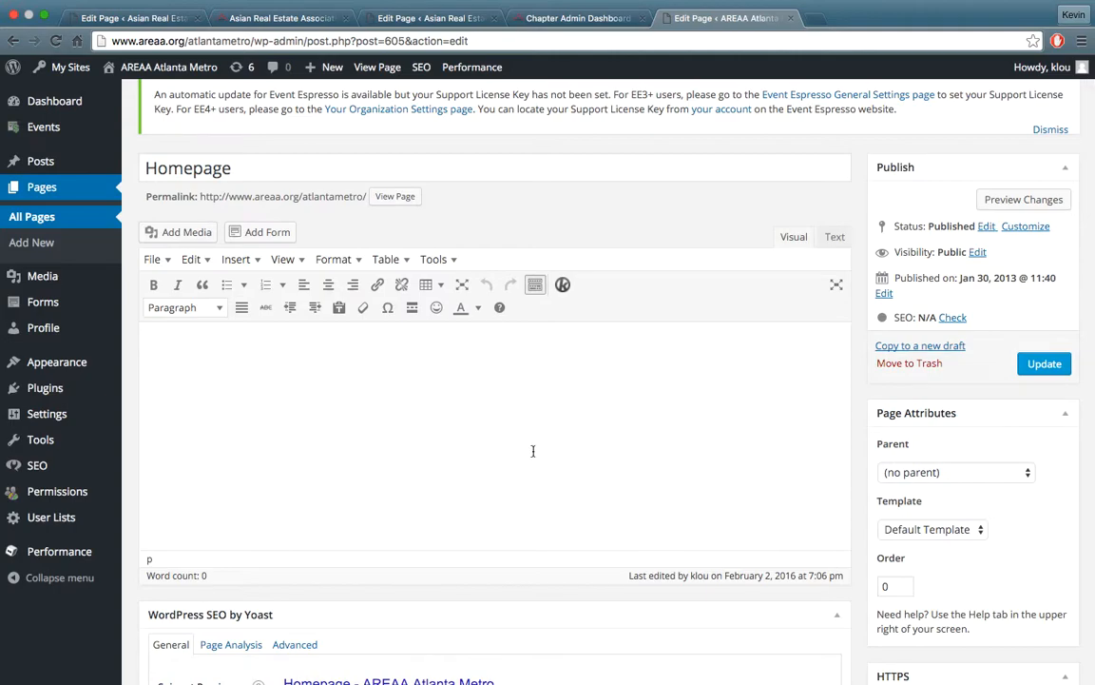
Return to the national Homepage's edit page and open the Media Library for adding media to the content
click(488, 28)
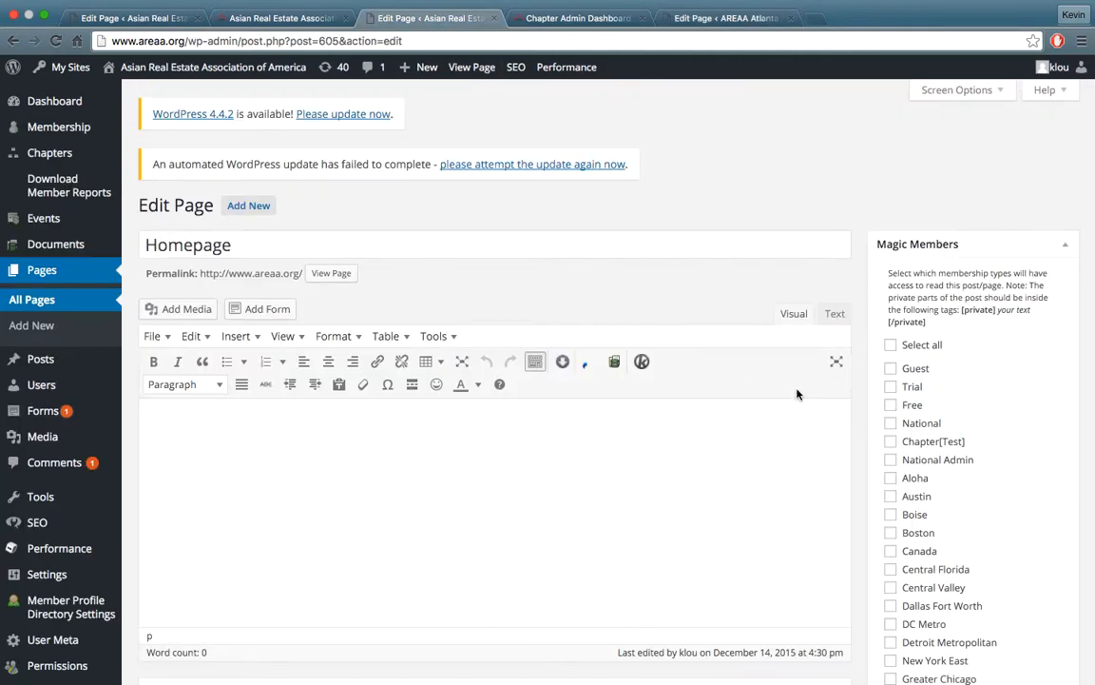
scroll(827, 418, down, 5)
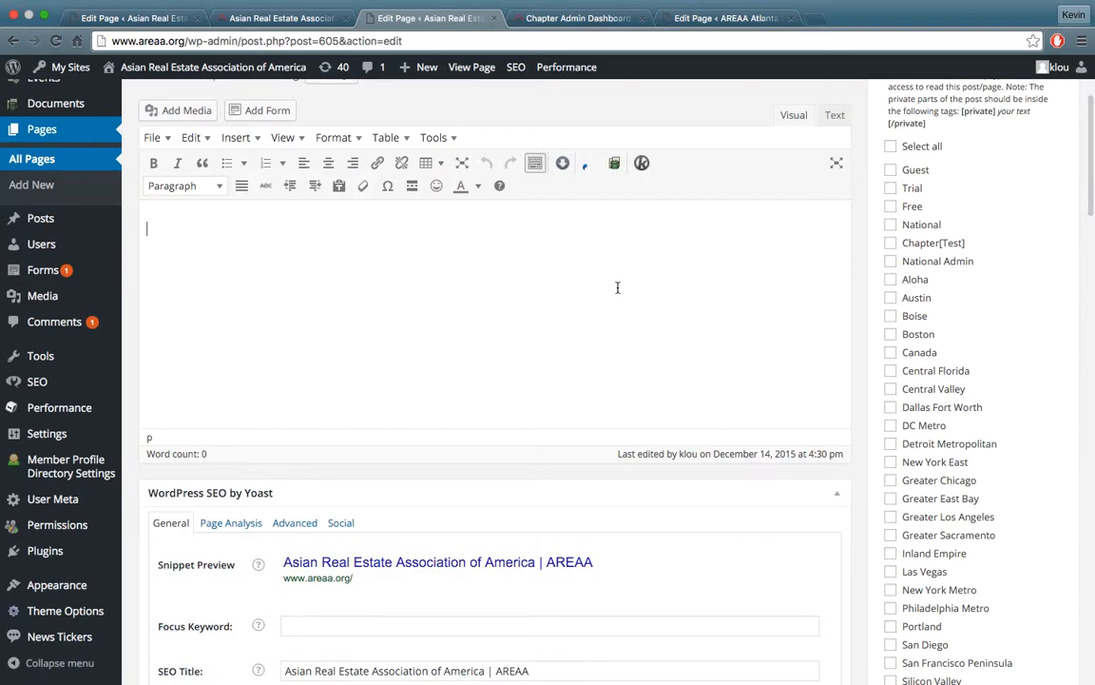
scroll(601, 284, up, 5)
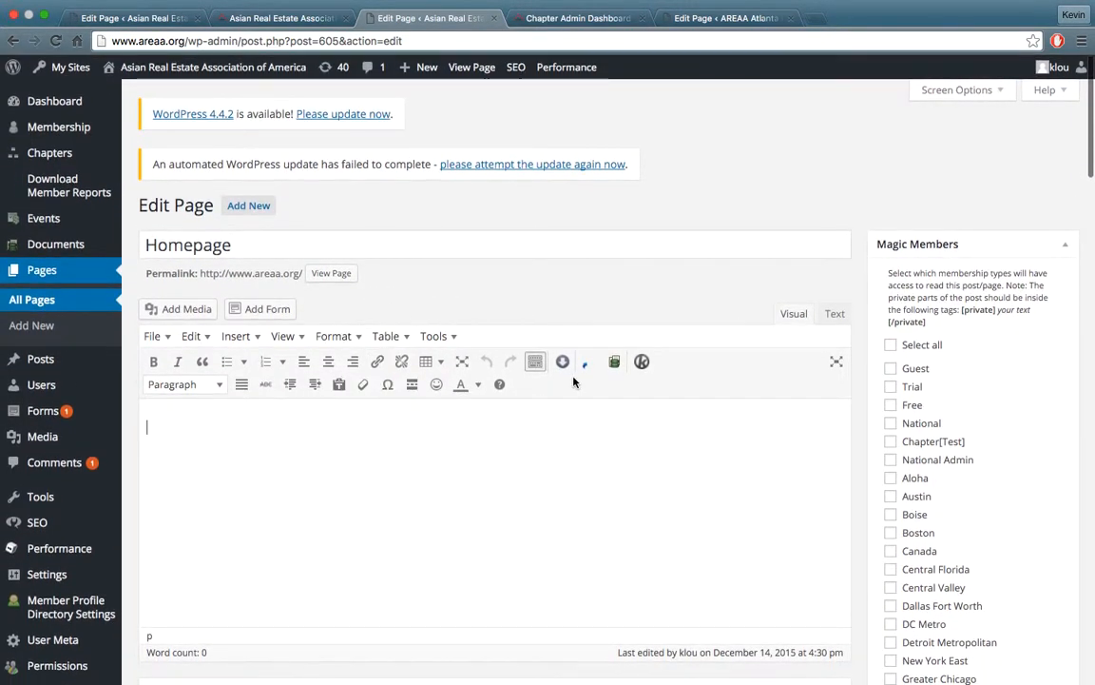
scroll(653, 296, down, 3)
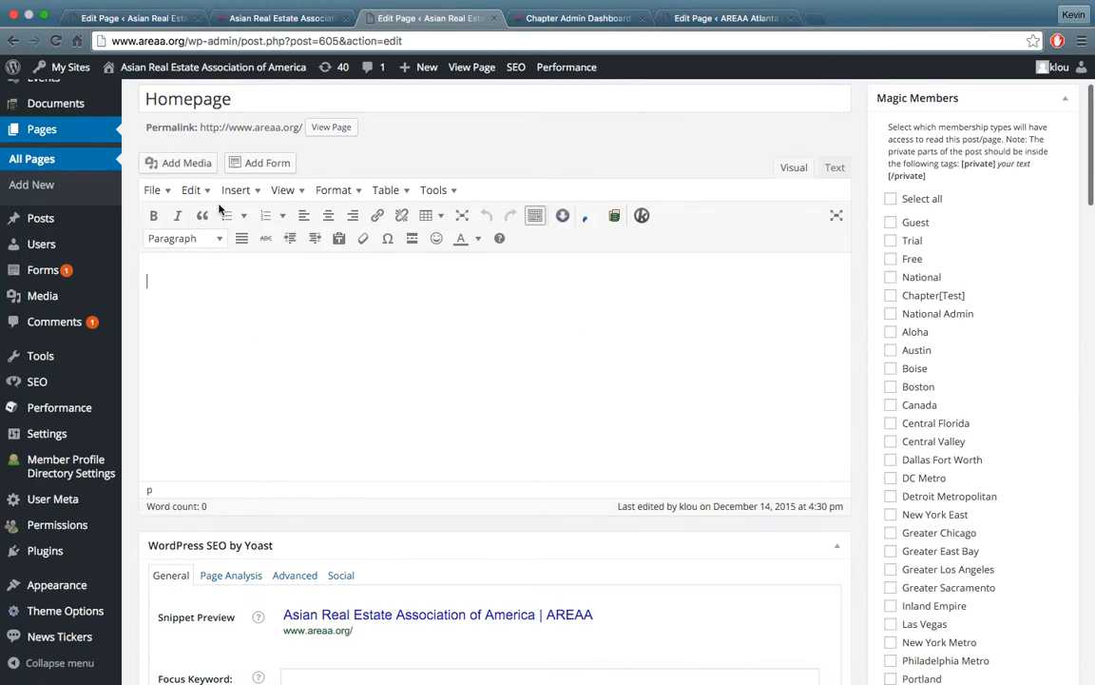
click(186, 163)
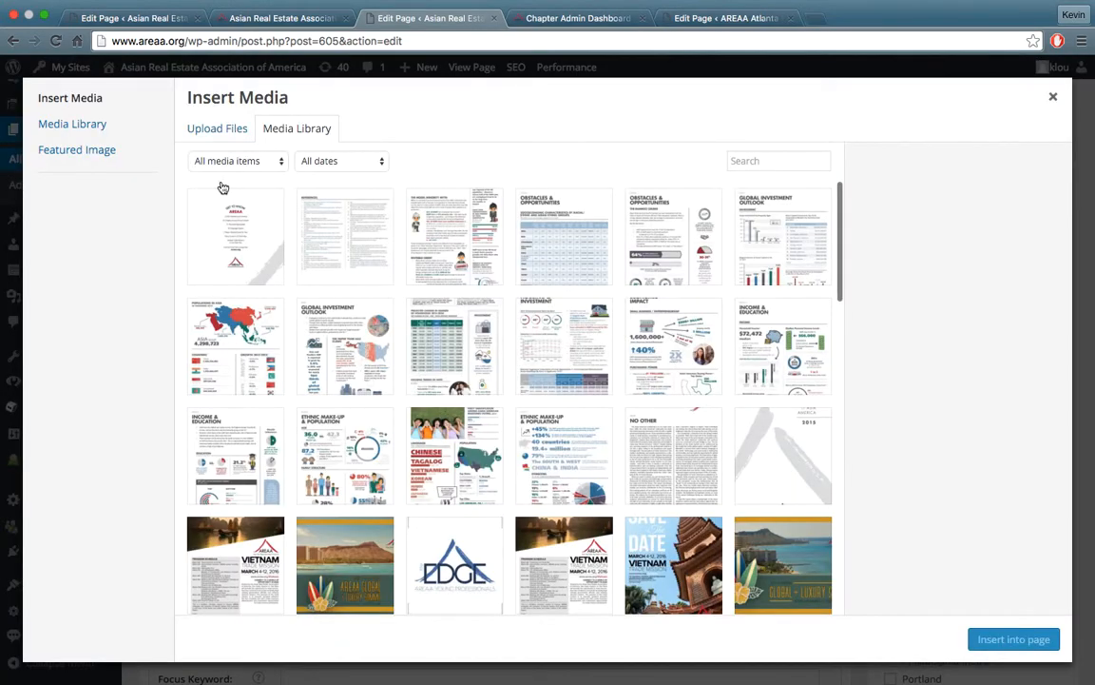
click(213, 133)
click(318, 138)
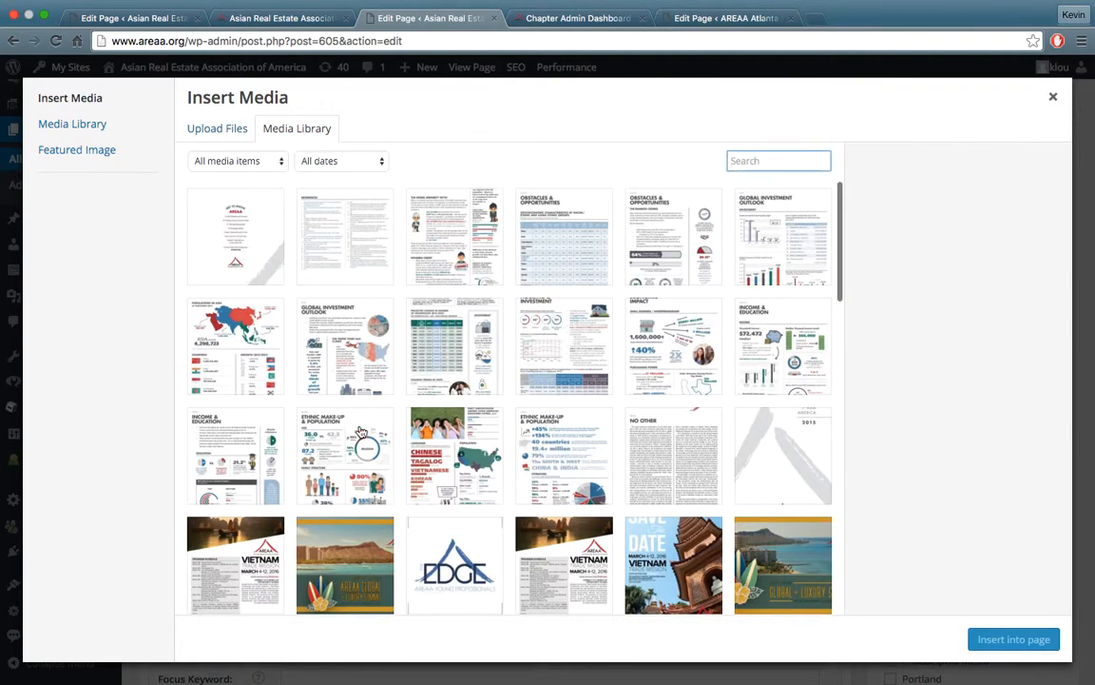
Select the AREAA_EDGE.jpg image in the Media Library and highlight its file URL
click(419, 525)
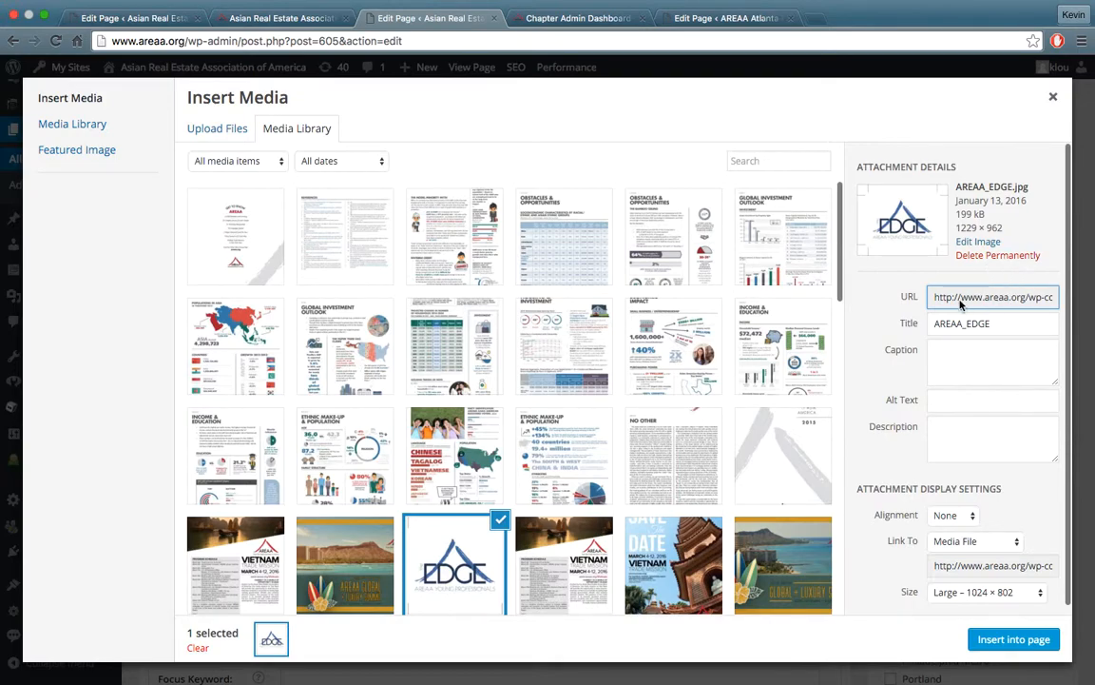
drag(938, 300, 1008, 305)
click(1008, 304)
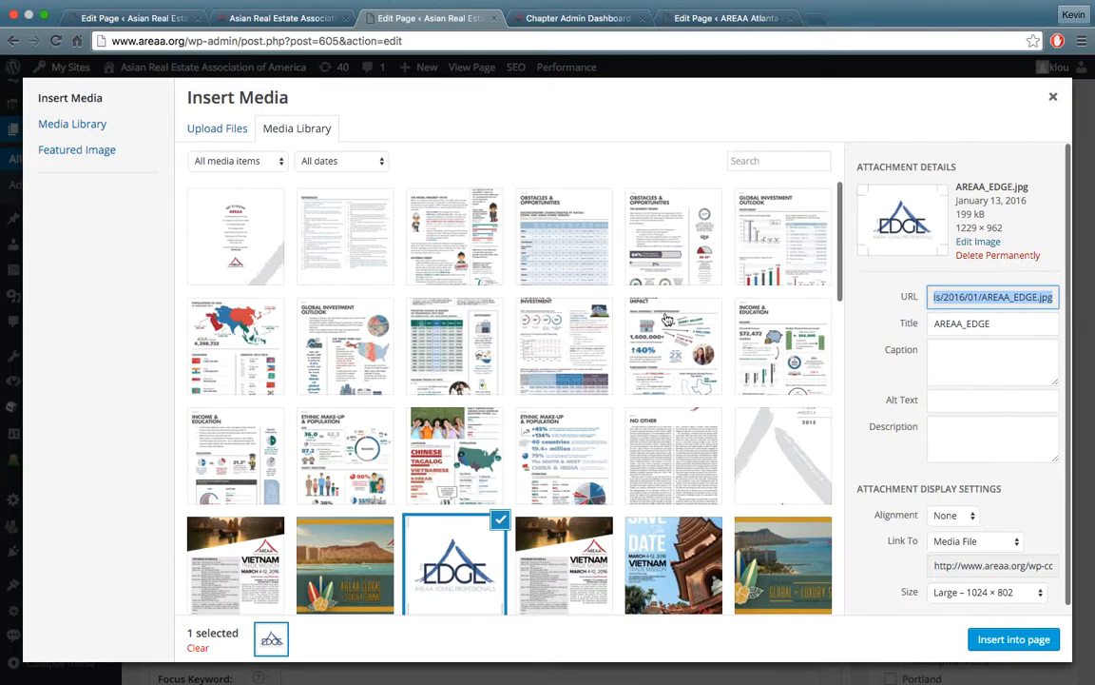
Insert the AREAA_EDGE image into the page content, linked to its Media File at Large size
click(983, 546)
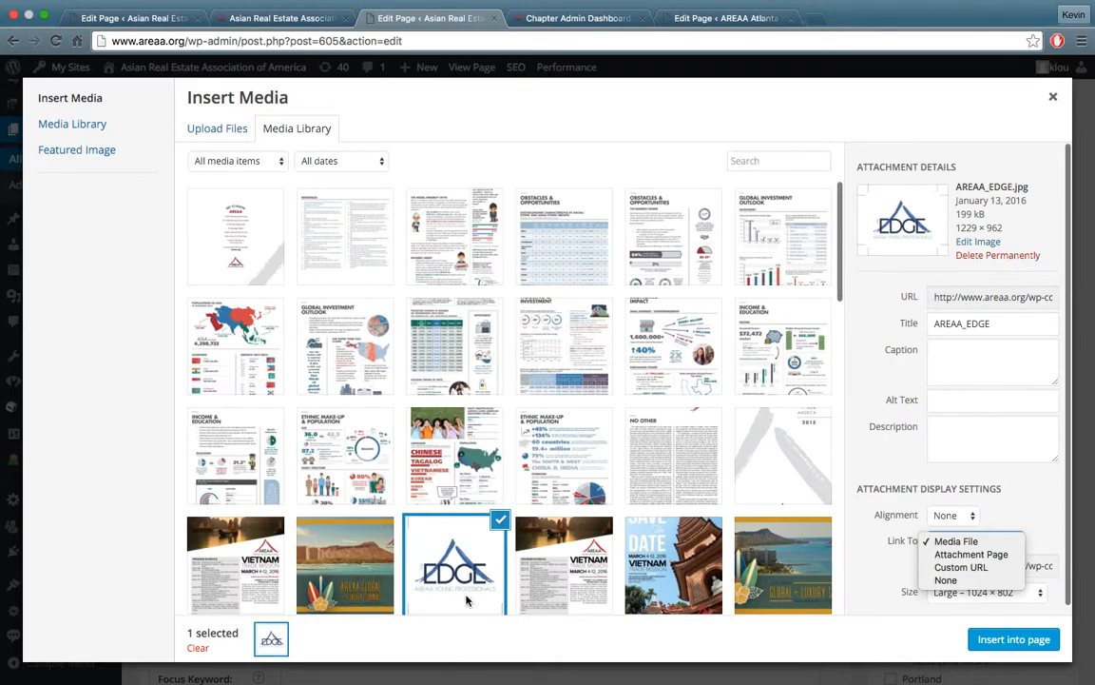
click(908, 561)
click(1006, 637)
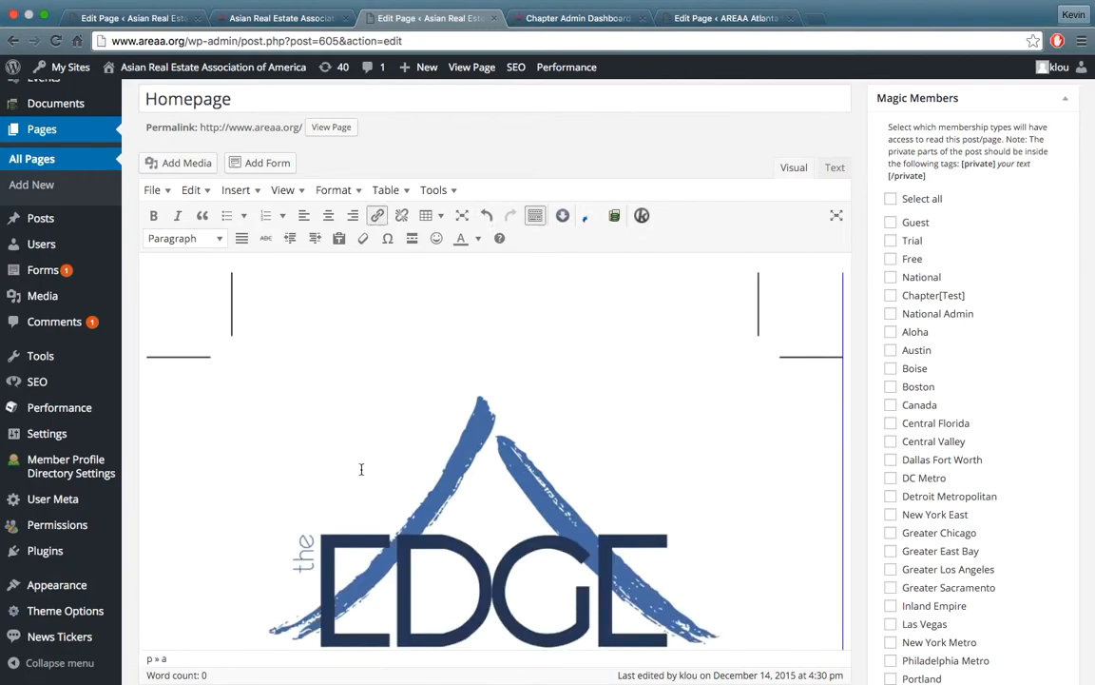
Open the inserted image's details, highlight its media file link URL, and close the details without changes
click(478, 440)
right_click(396, 346)
click(354, 332)
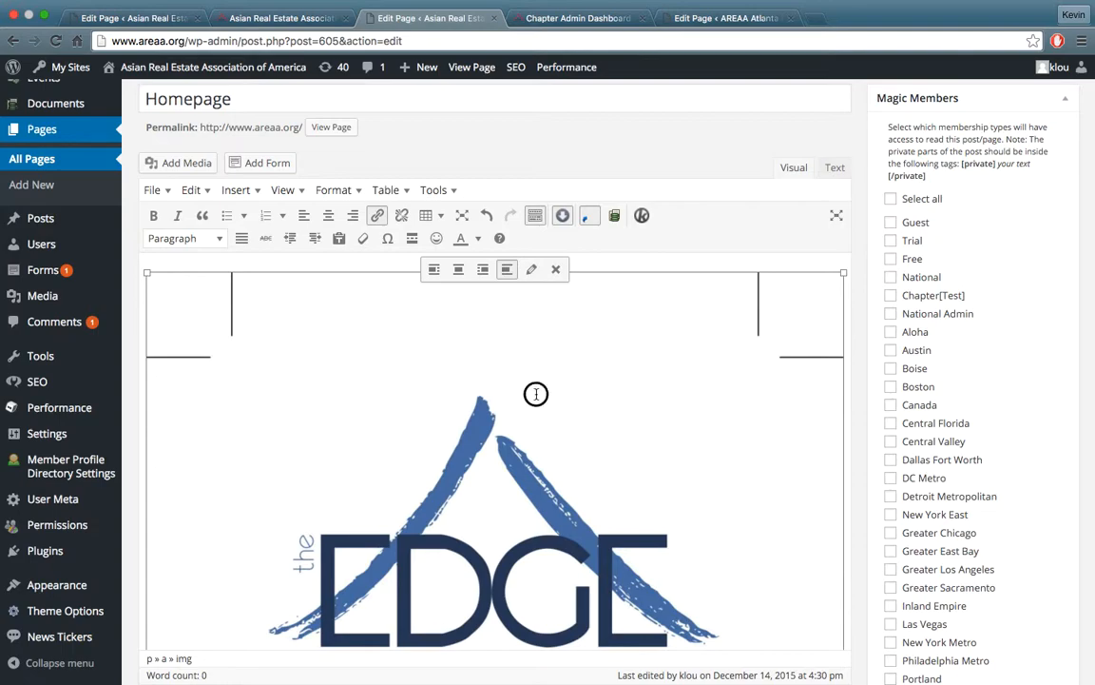
click(534, 270)
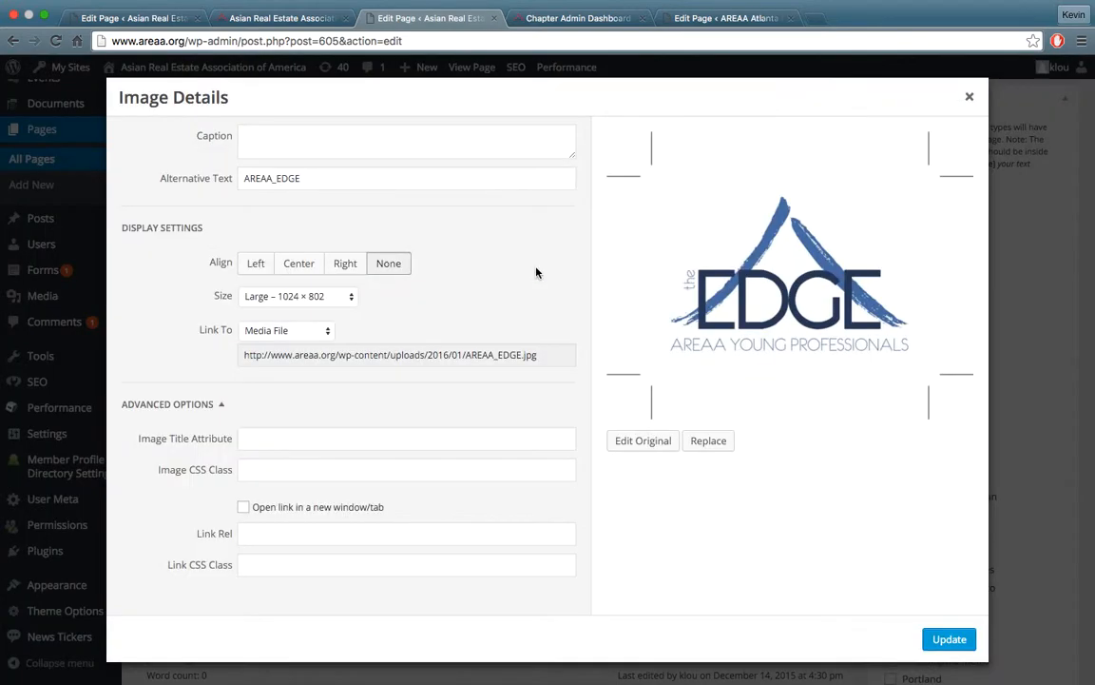
click(482, 355)
drag(547, 359, 266, 354)
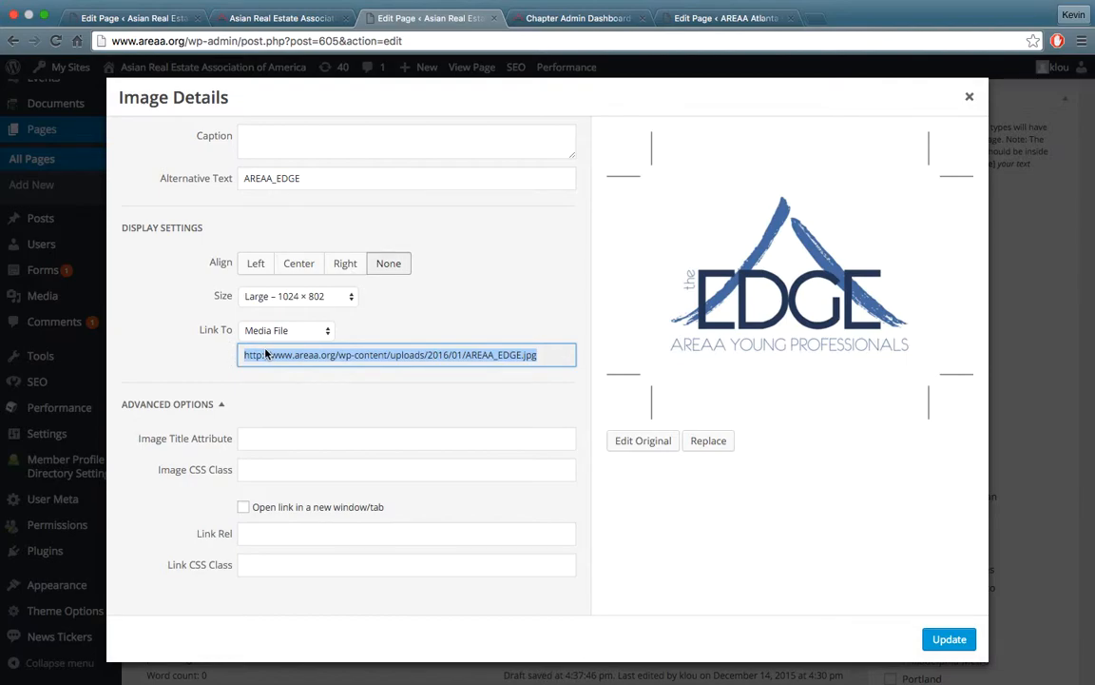
click(970, 96)
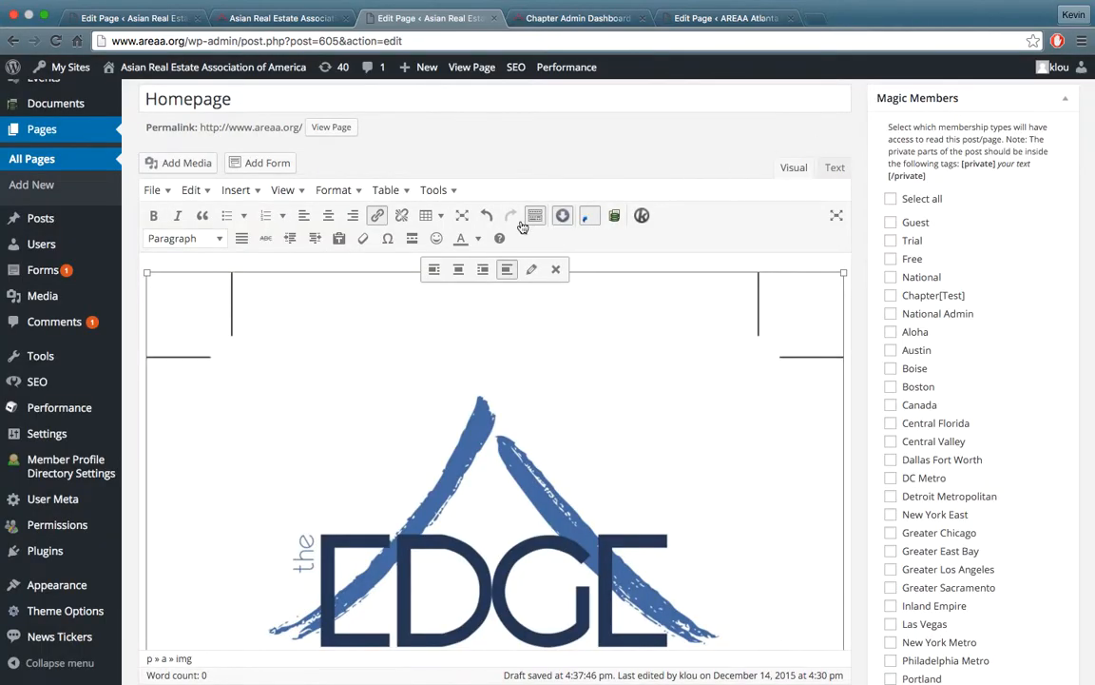
Reopen the Media Library, highlight the file URL of AREAA_EDGE.jpg, and insert the image into the page at Large size, linked to its Media File
click(175, 162)
click(483, 576)
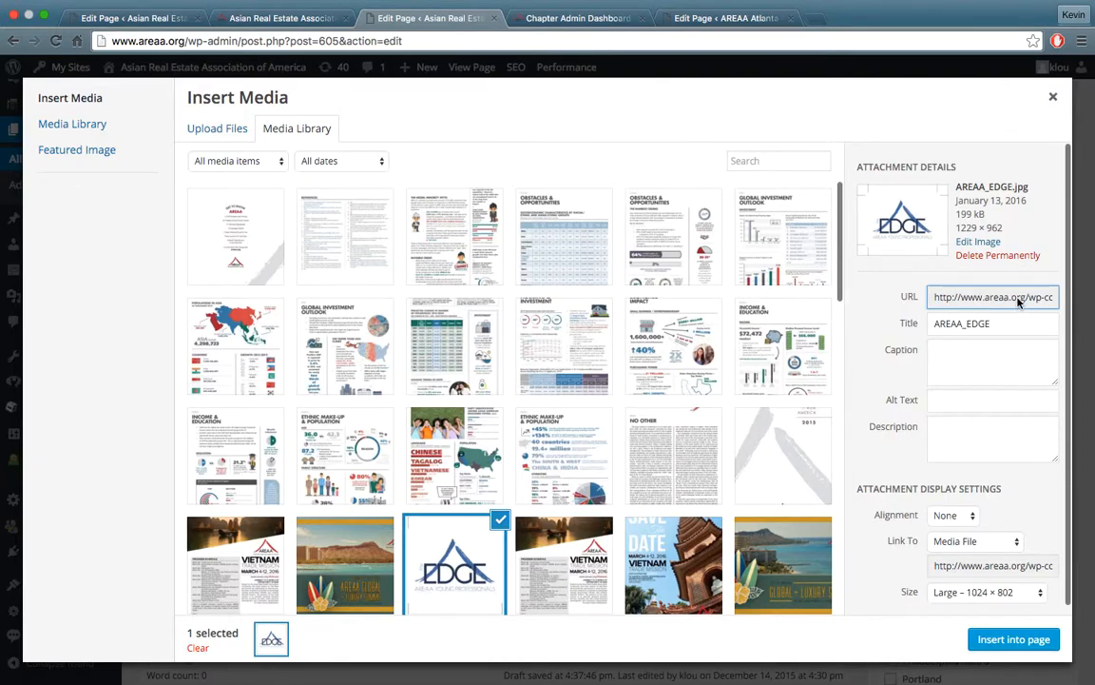
click(1031, 641)
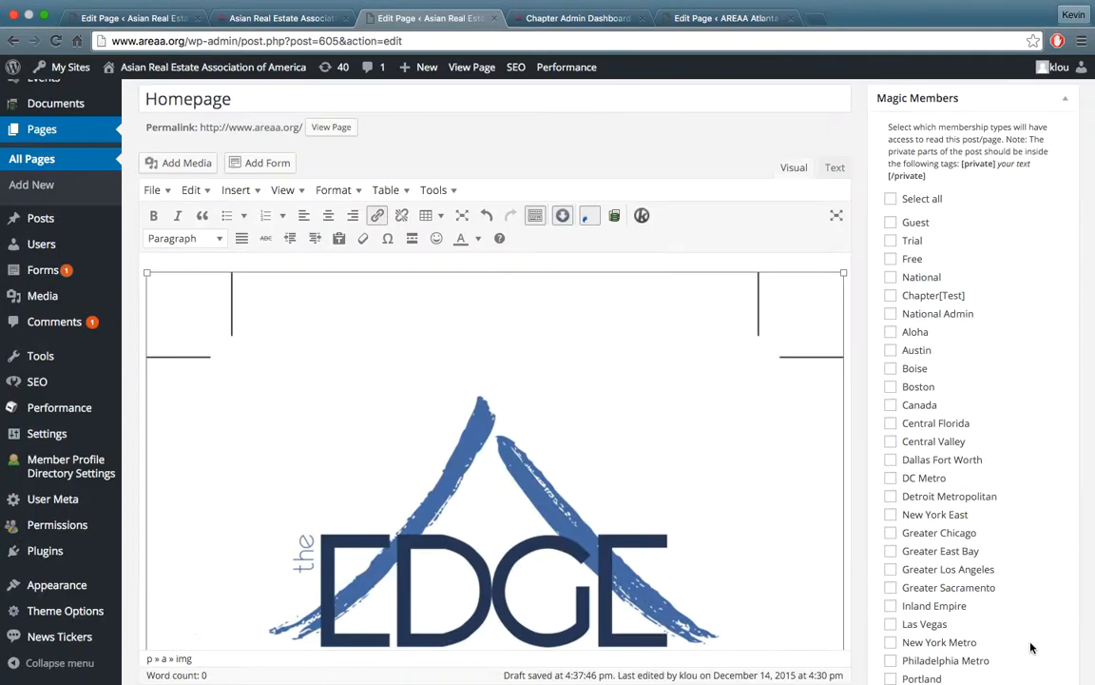
Highlight the media file link URL in the inserted AREAA_EDGE image's details, and remove the image from the page content
click(518, 320)
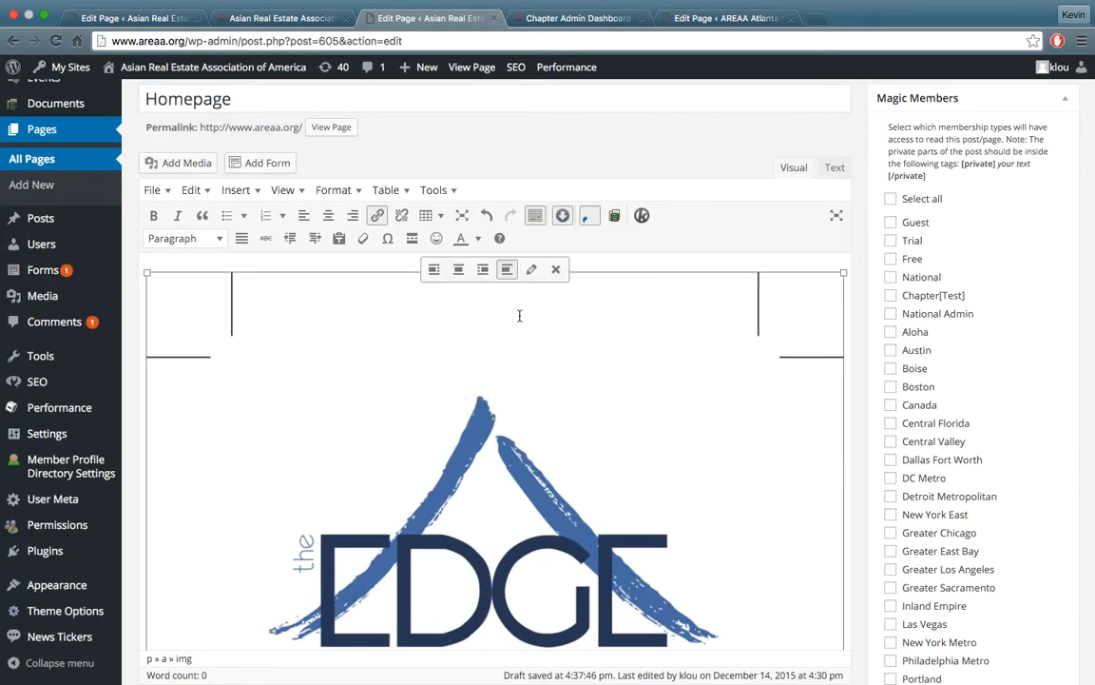
click(531, 270)
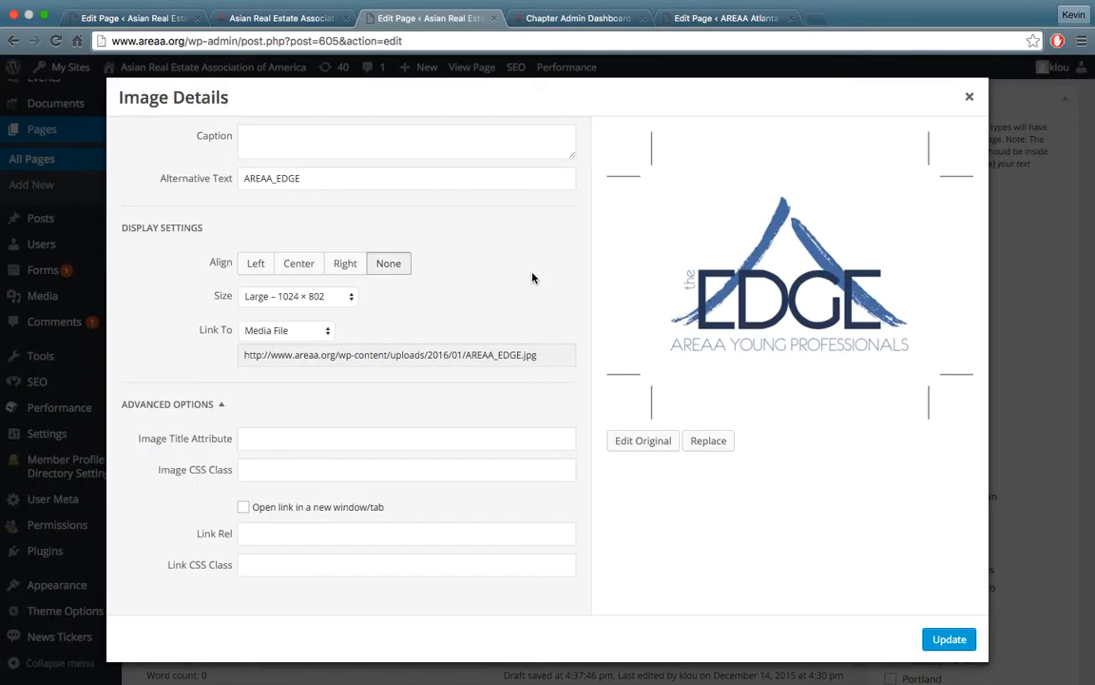
click(481, 354)
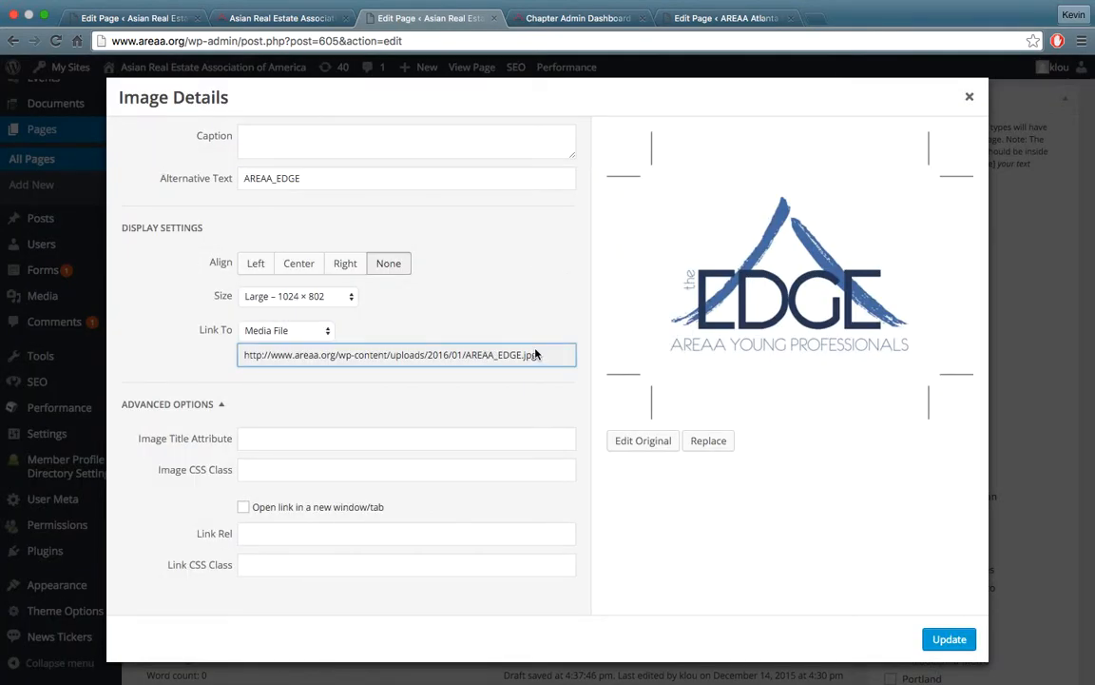
click(968, 96)
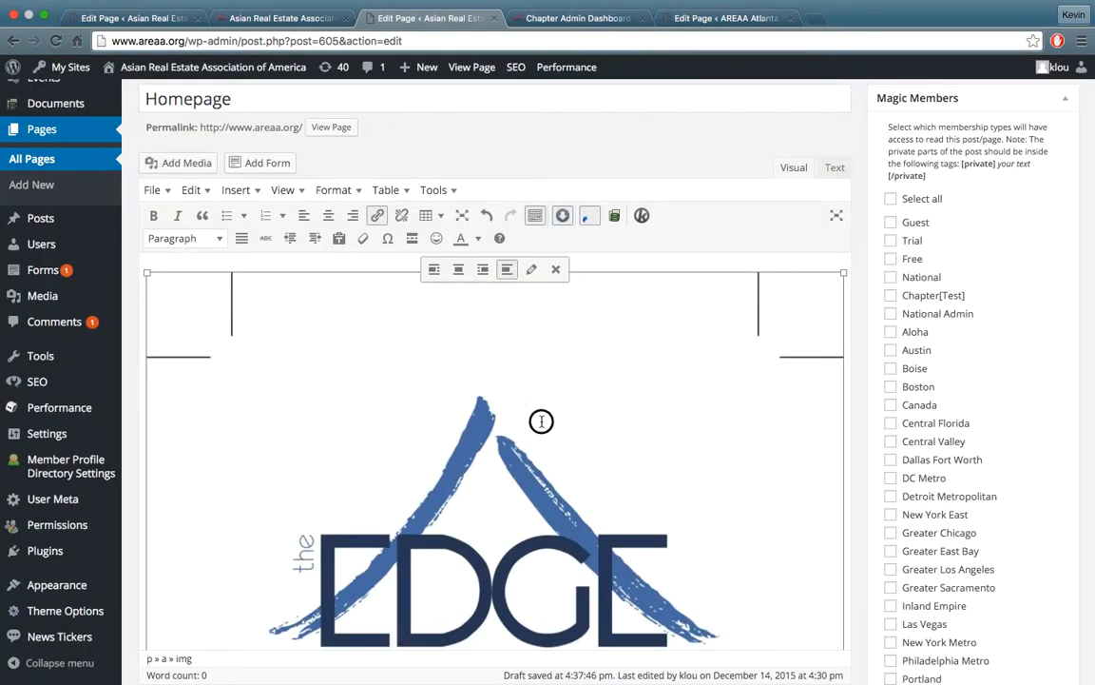
click(557, 270)
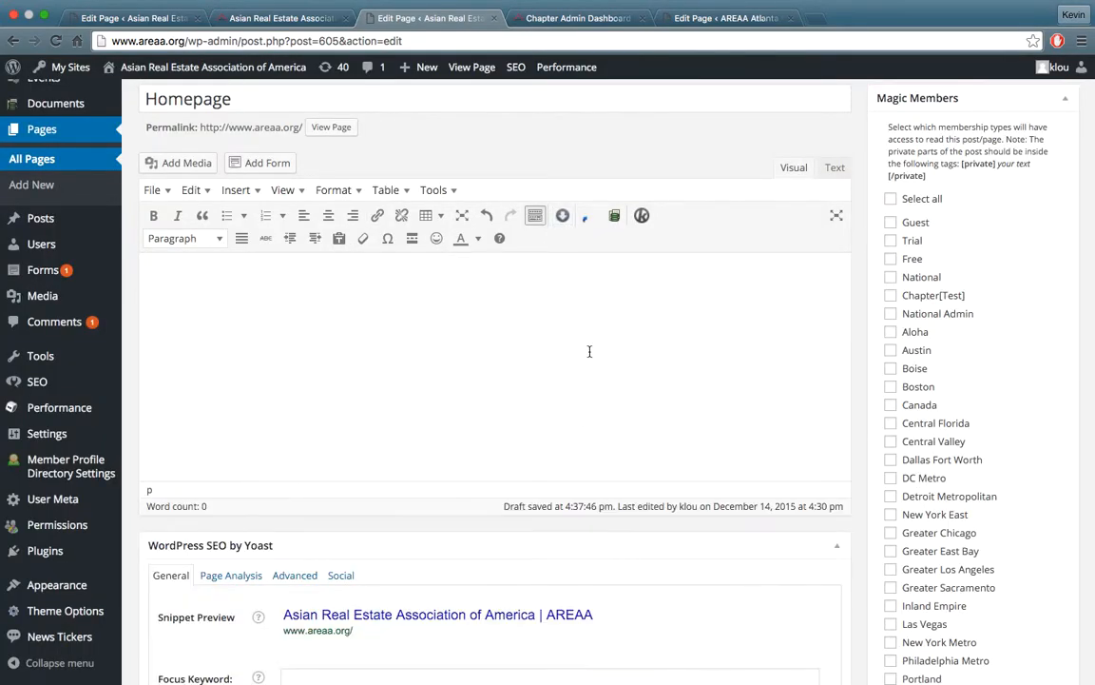
View the live national homepage, examining the sponsor banner and the main slider above it
scroll(590, 352, up, 2)
scroll(573, 450, down, 2)
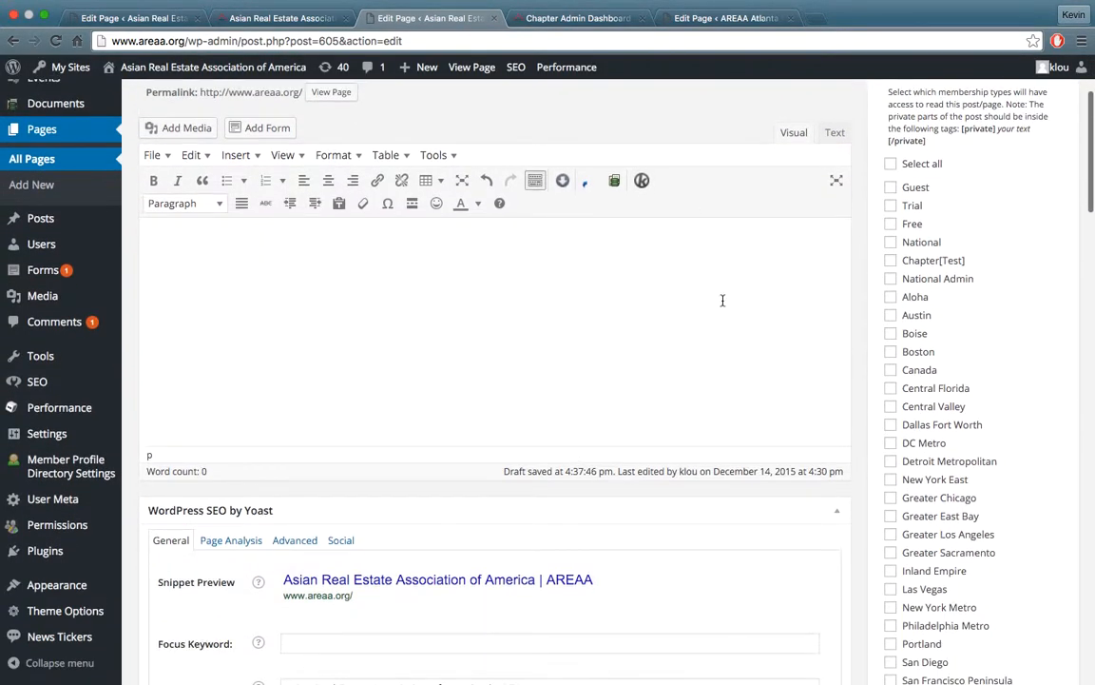
click(290, 18)
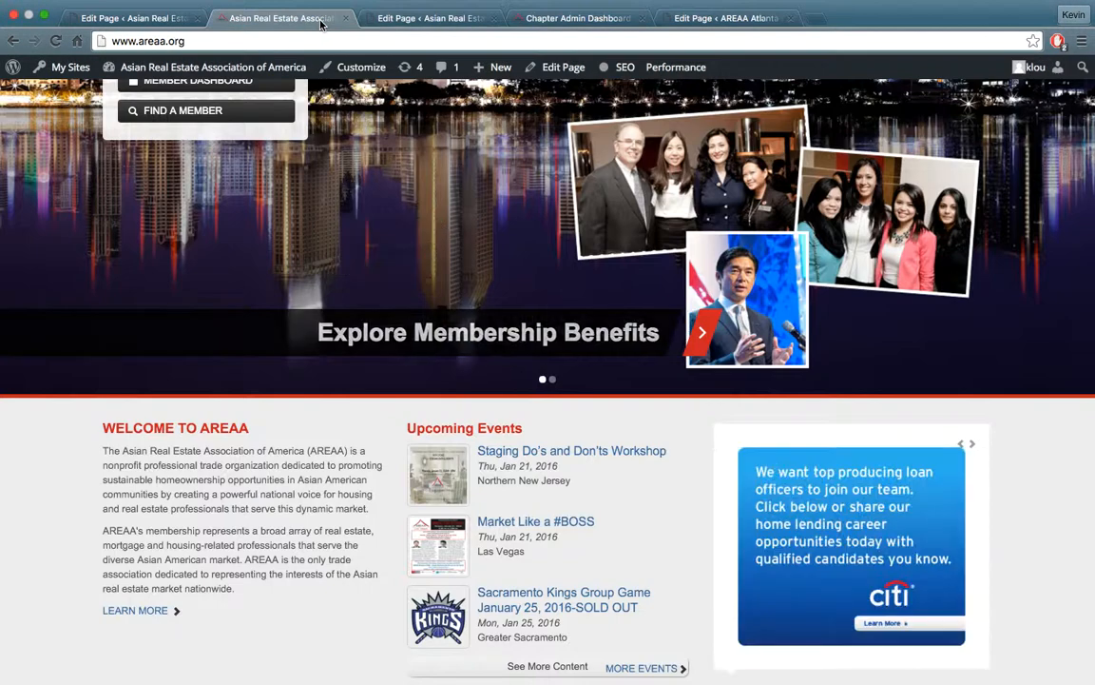
scroll(490, 190, up, 3)
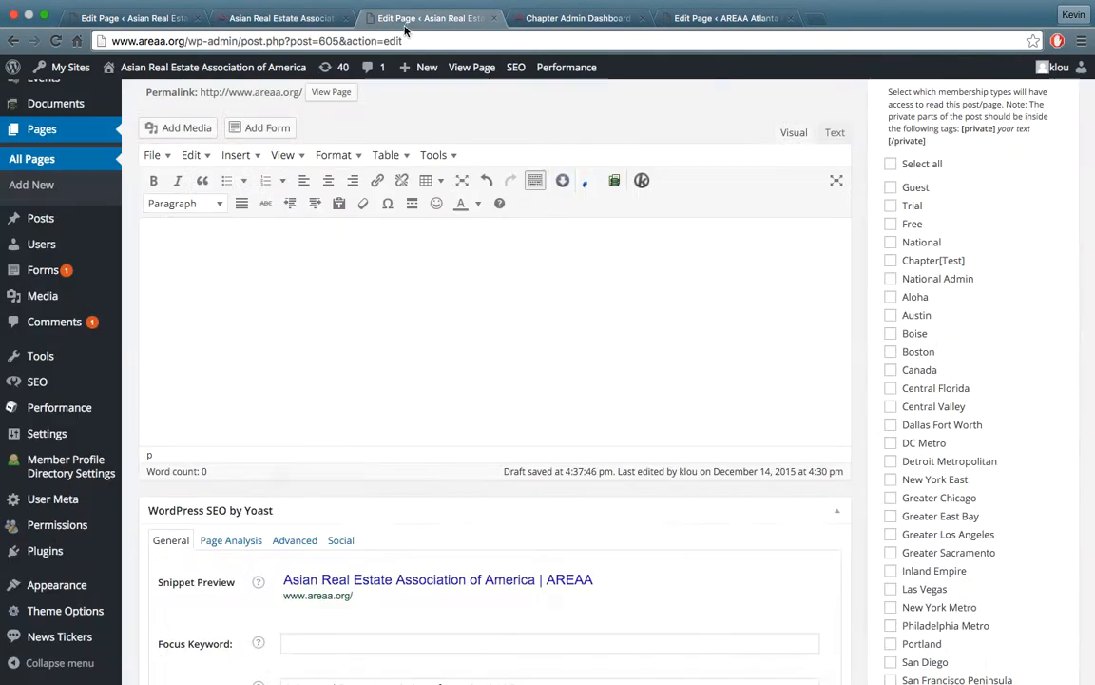
Return to the national Homepage's edit page and open the Testimonial Slider in the Content Grey Area for editing
click(428, 18)
scroll(830, 242, down, 15)
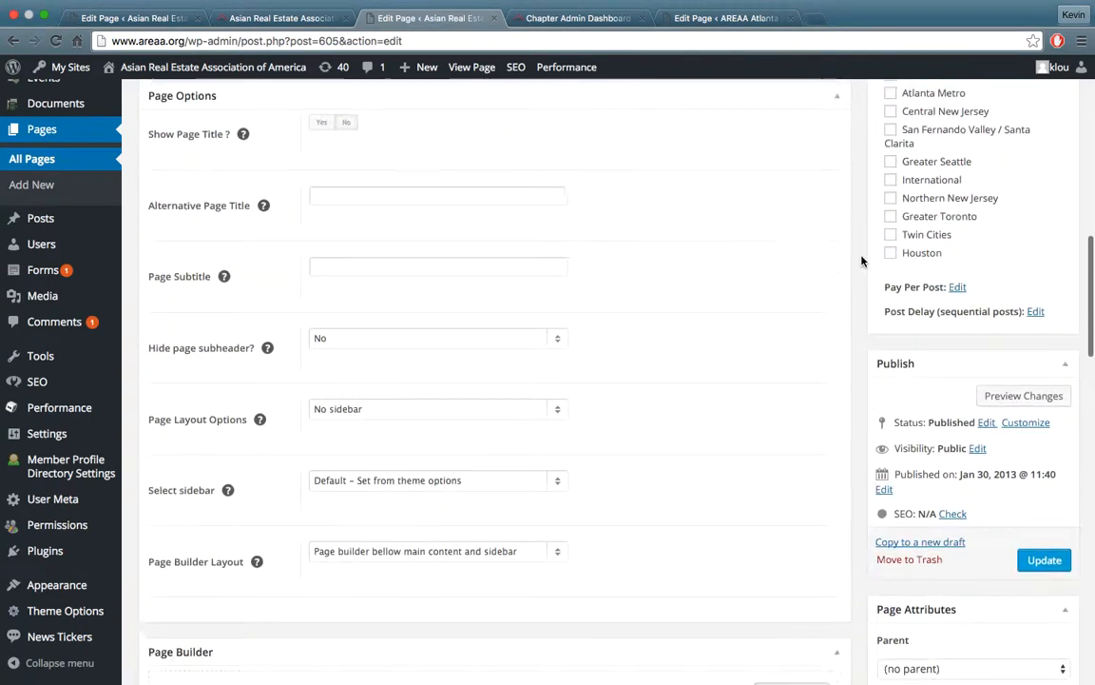
scroll(863, 260, down, 5)
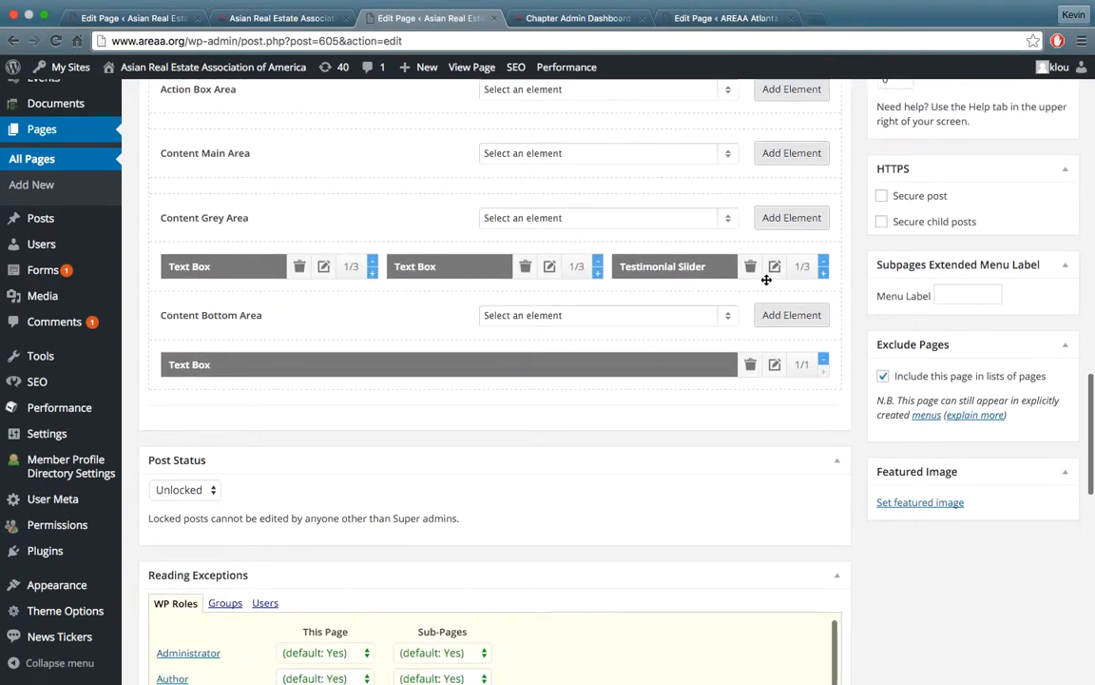
click(775, 268)
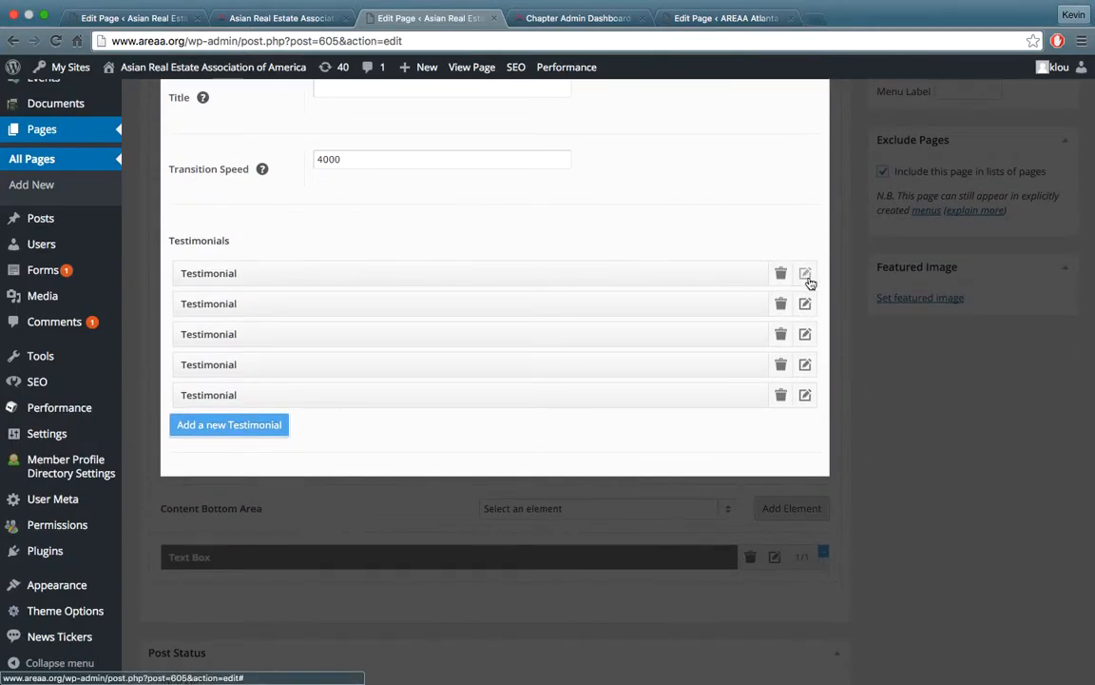
click(805, 274)
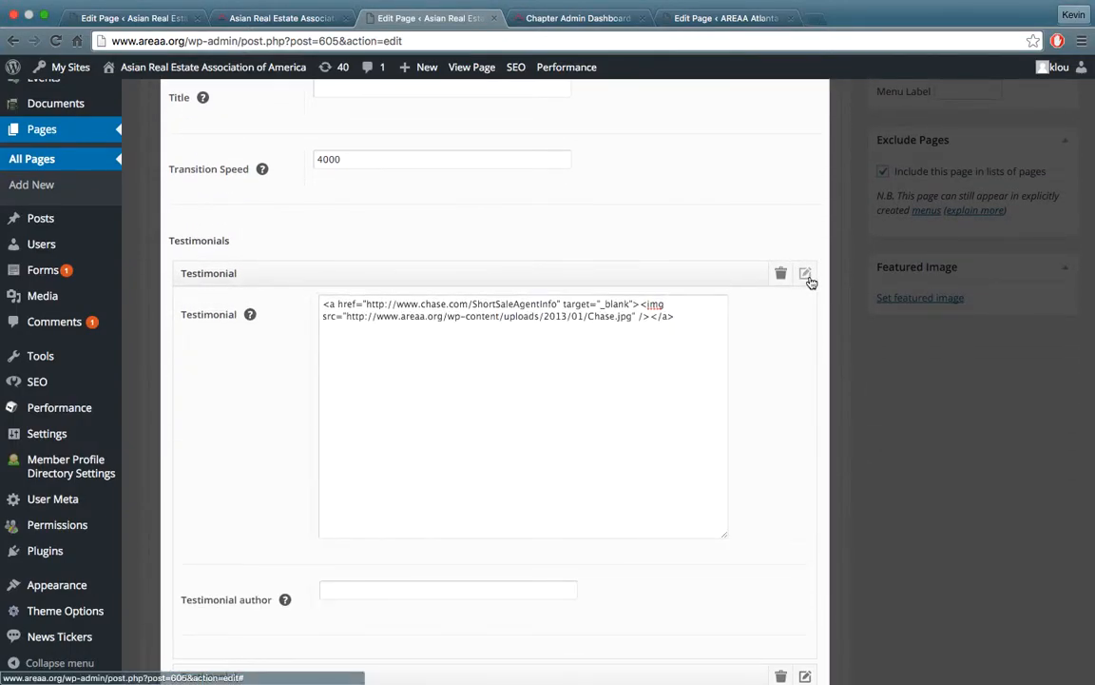
drag(632, 317, 344, 317)
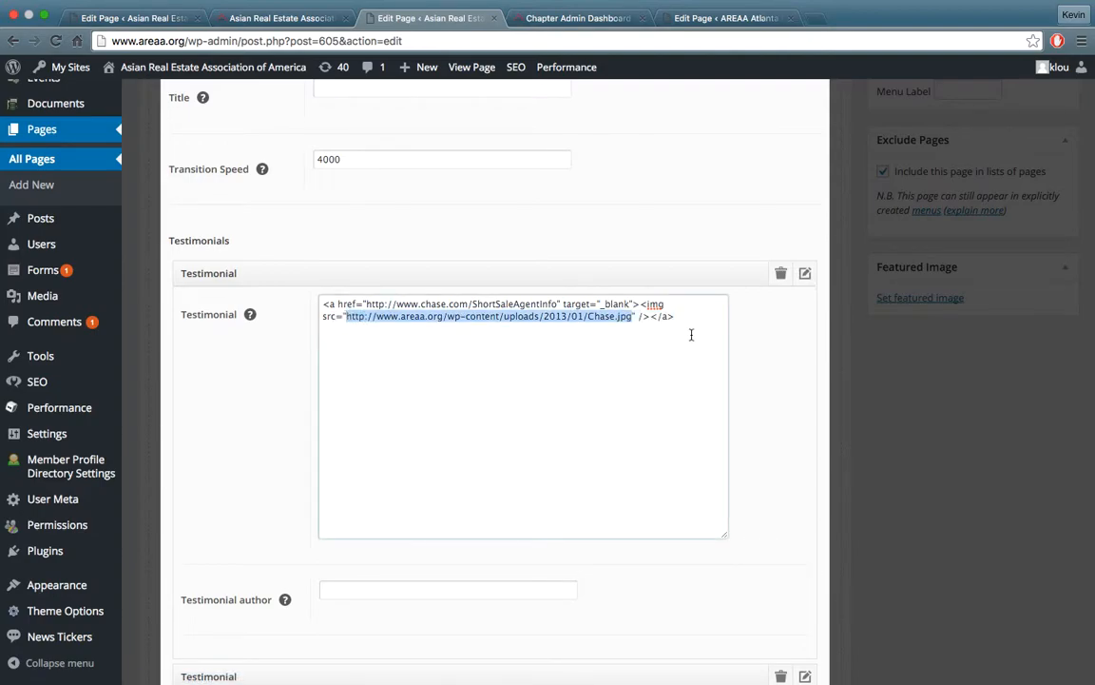
text(http://www.areaa.org/wp-content/uploads/2016/01/AREAA_EDGE.jpg)
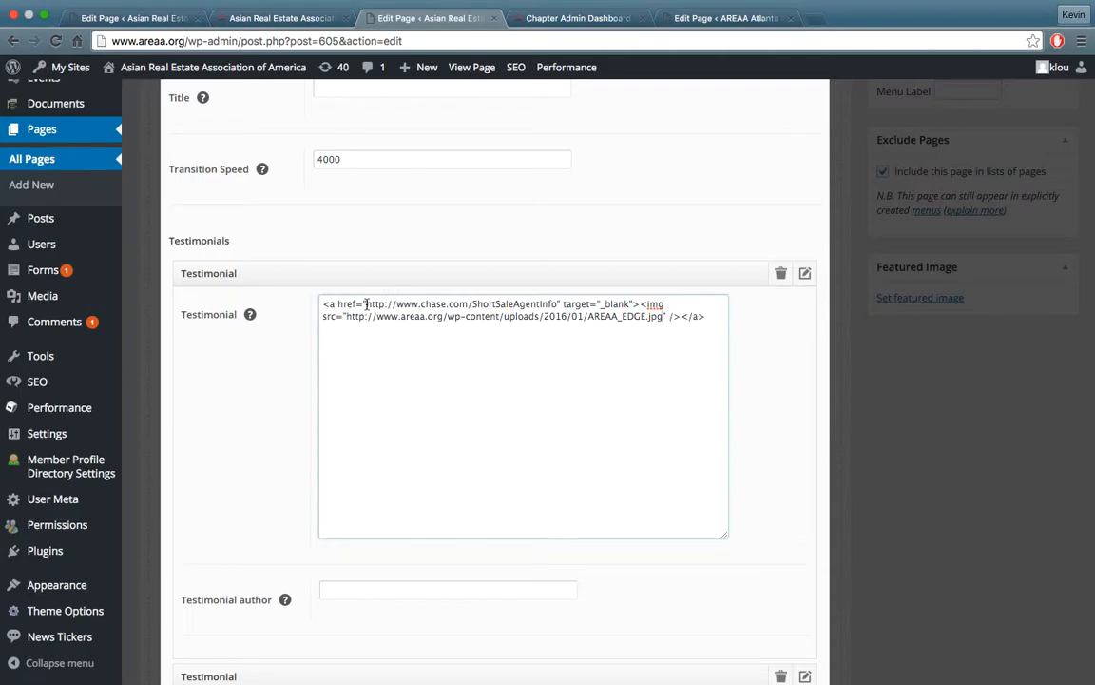
Highlight the link address in the first testimonial's code, undo the image URL replacement, and collapse the testimonial
drag(366, 303, 561, 303)
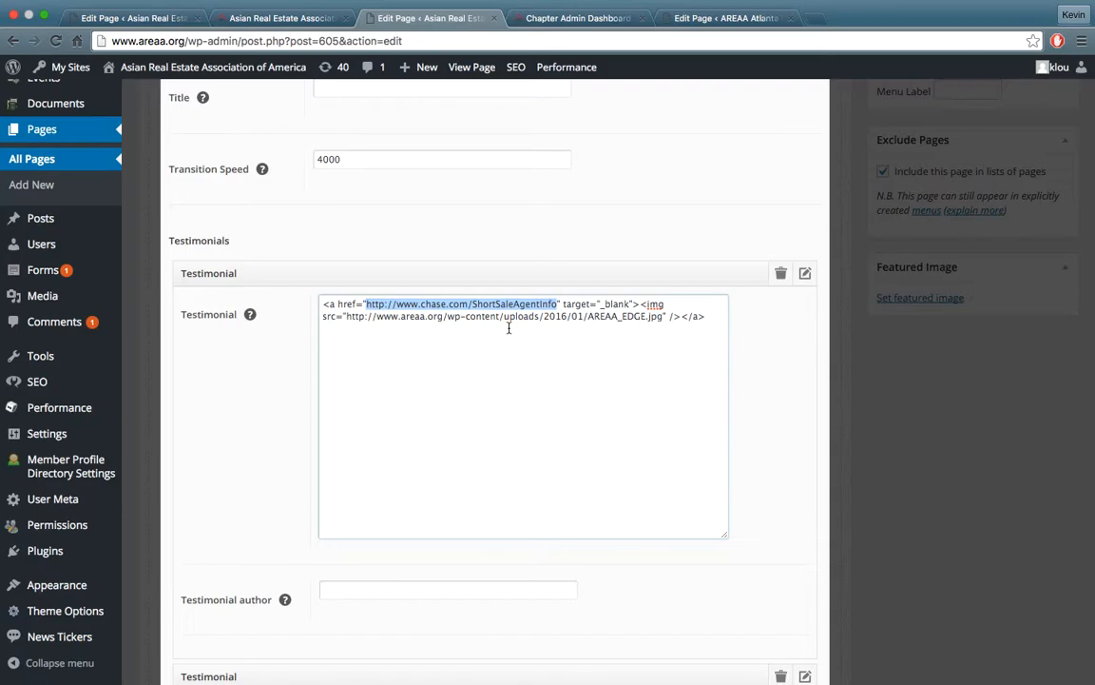
key(super+z)
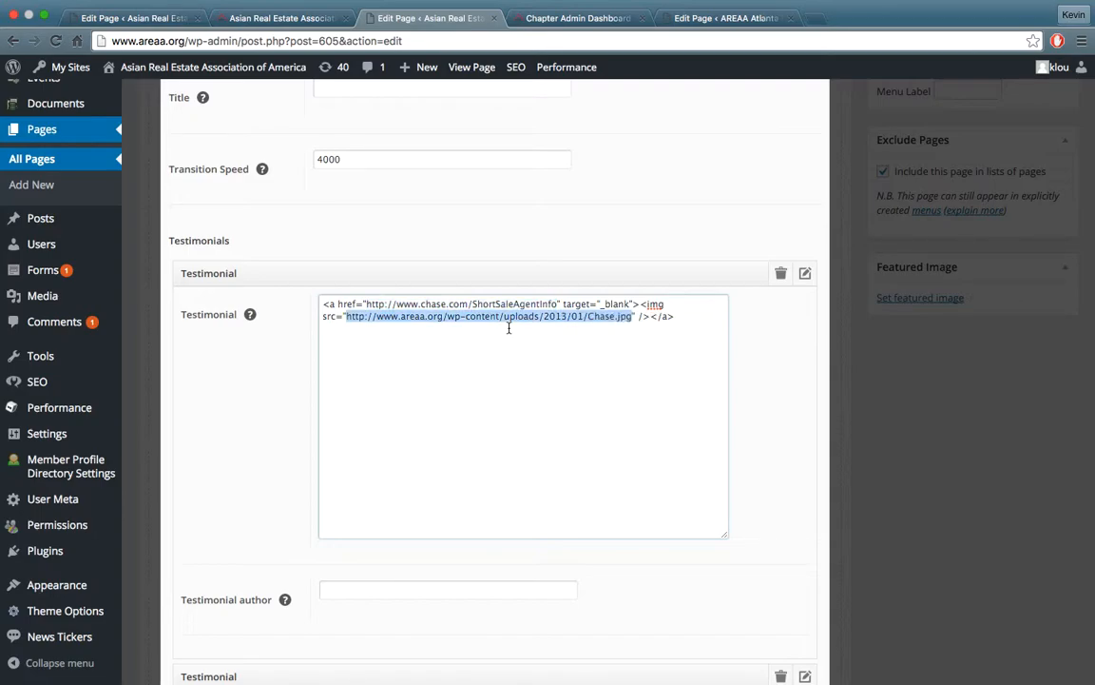
click(726, 316)
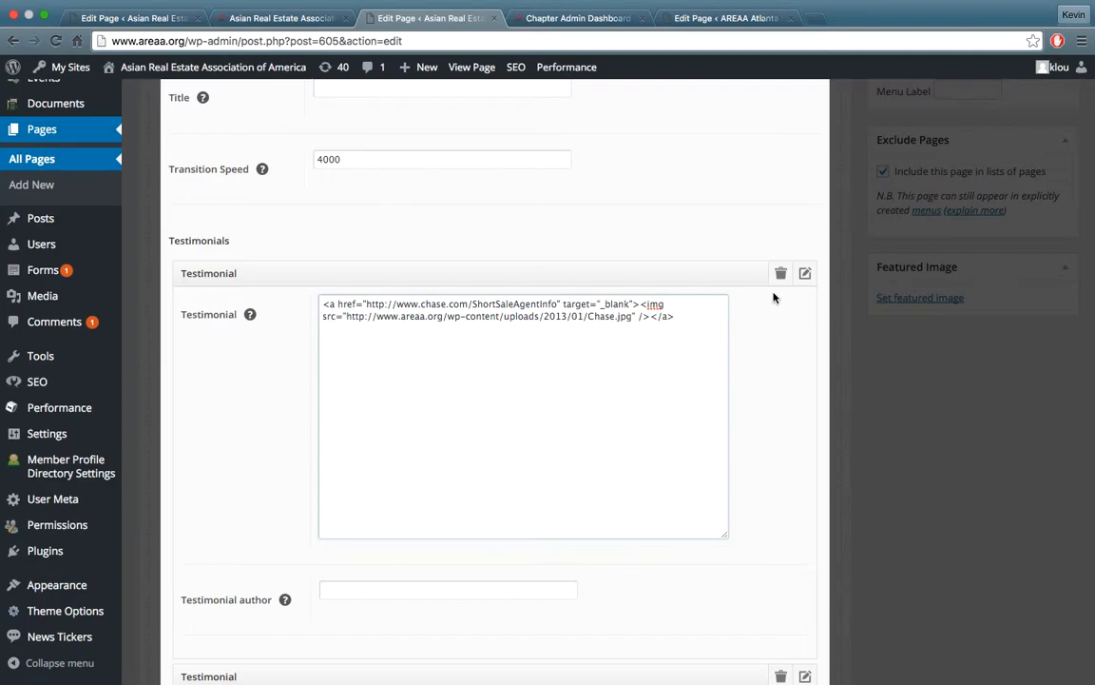
click(808, 273)
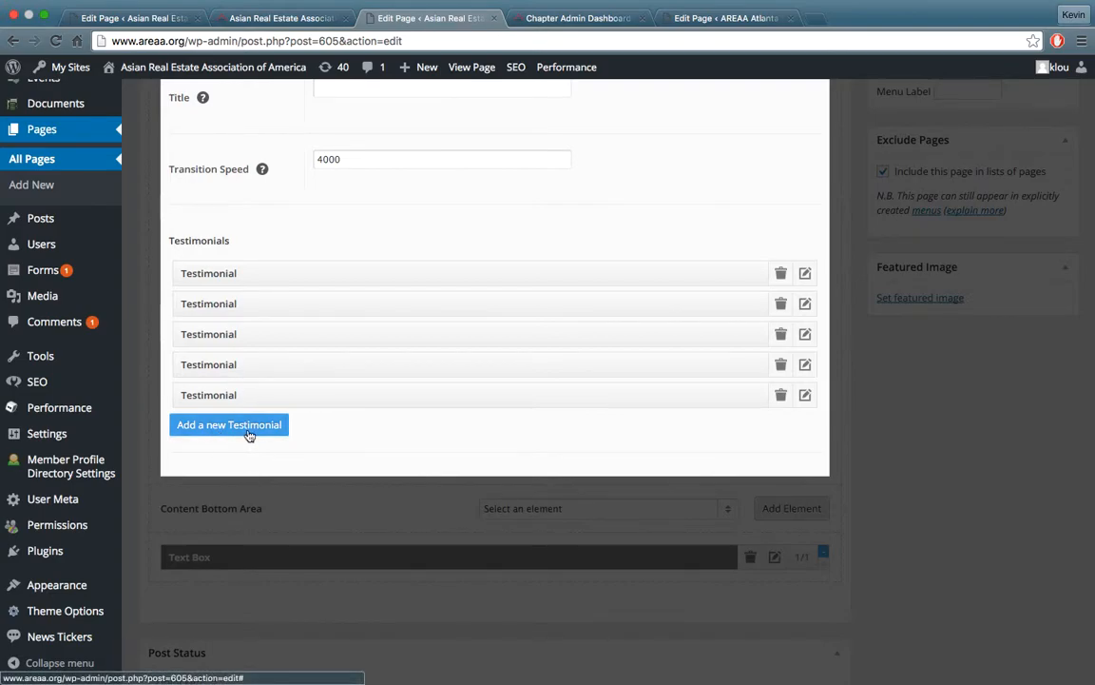
Examine the link and image code of the fifth and fourth testimonials, collapsing each one after viewing
click(806, 396)
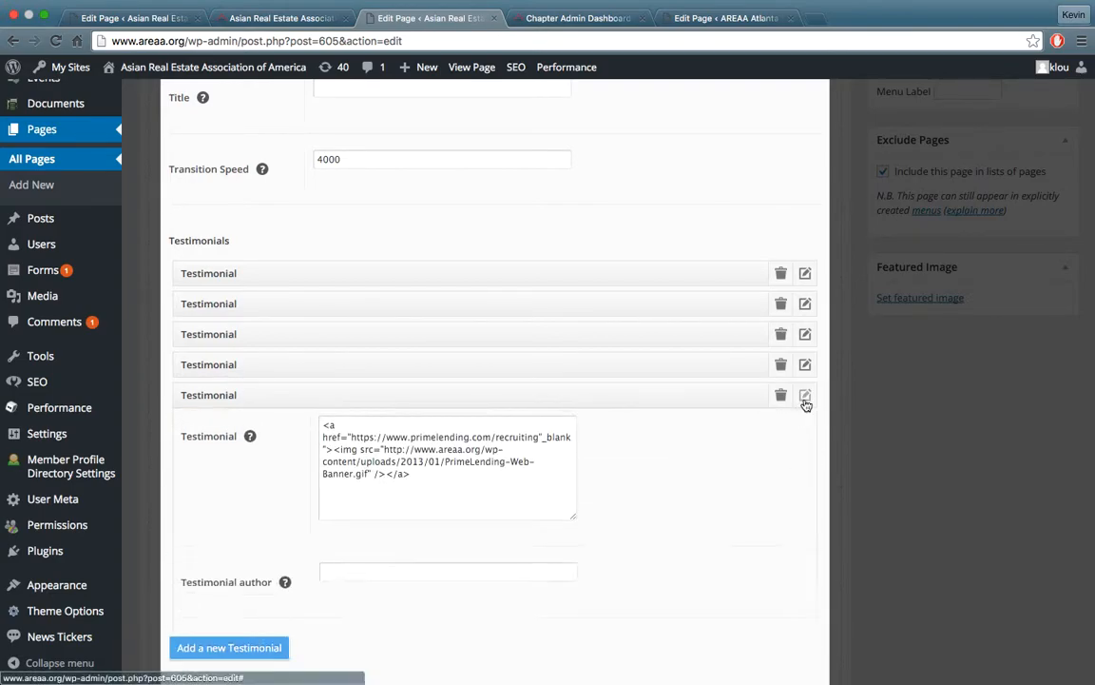
click(807, 395)
click(807, 366)
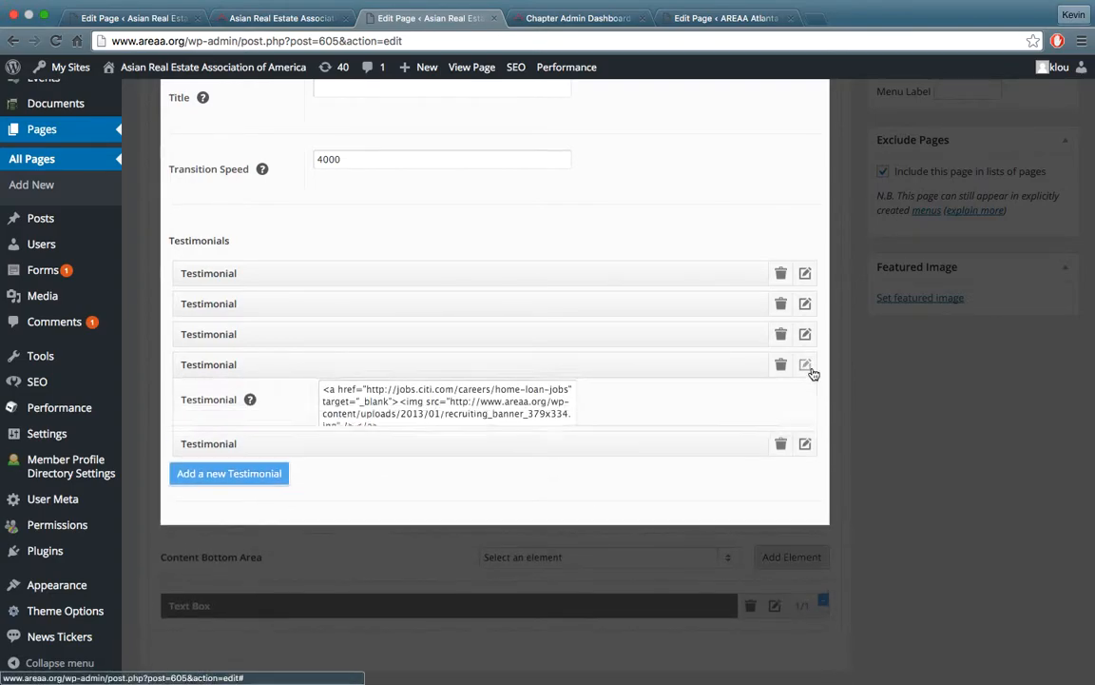
click(806, 366)
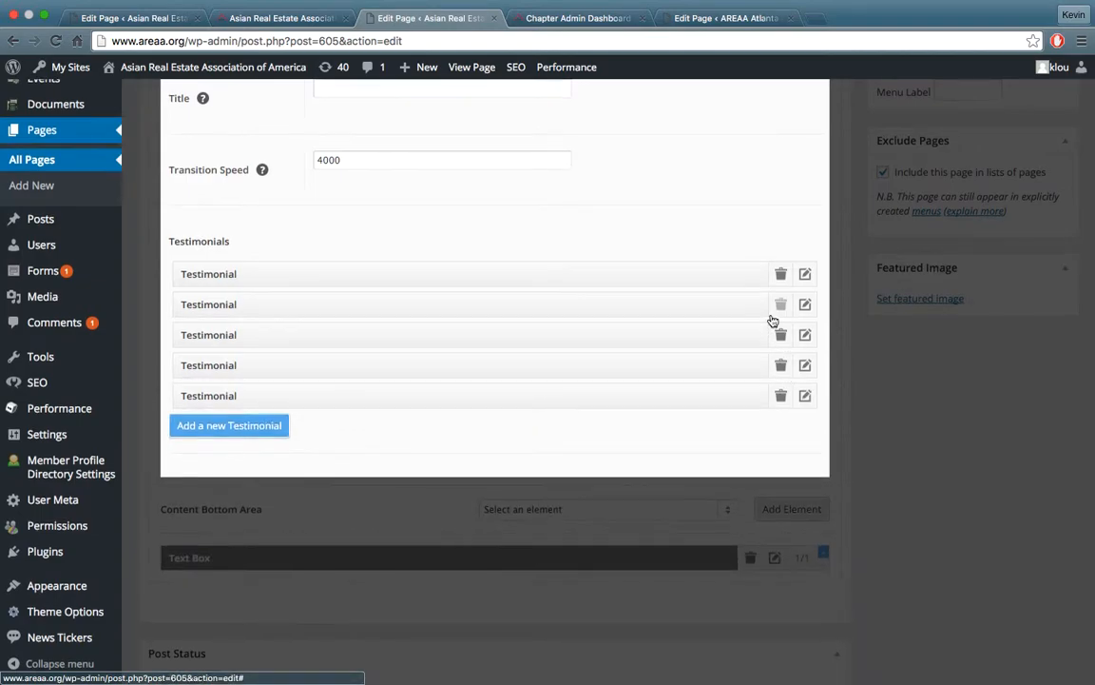
Finish editing the Testimonial Slider and go to the page's Publish section where changes are updated
scroll(773, 318, up, 3)
scroll(840, 351, up, 1)
click(813, 437)
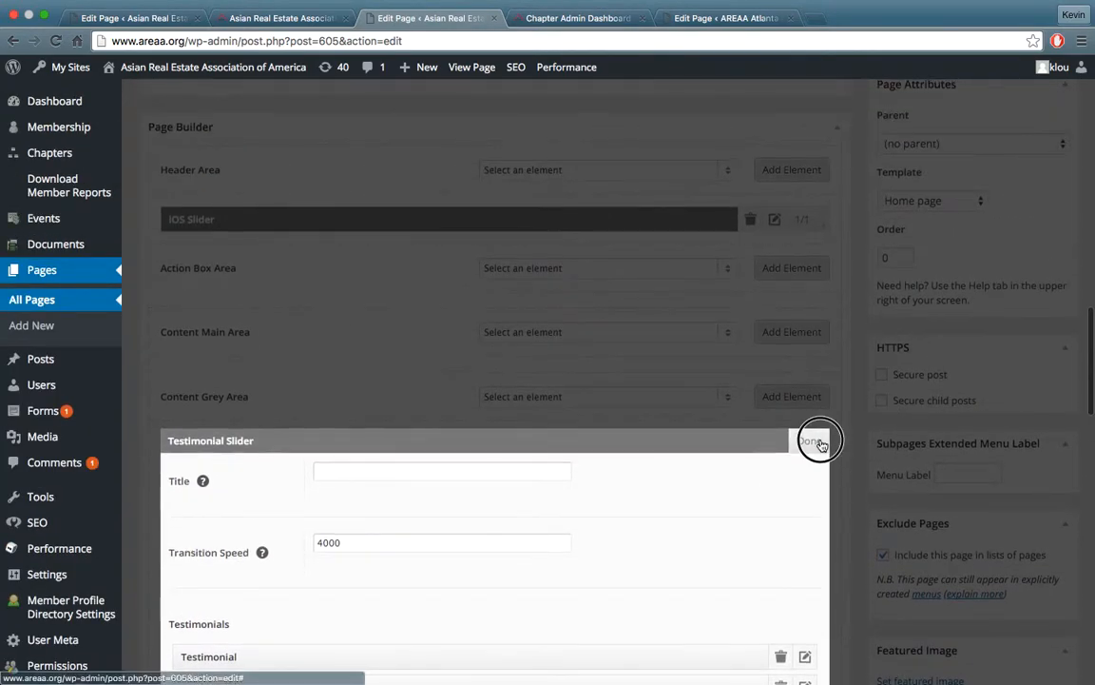
scroll(982, 392, down, 10)
scroll(982, 388, up, 2)
scroll(983, 388, down, 5)
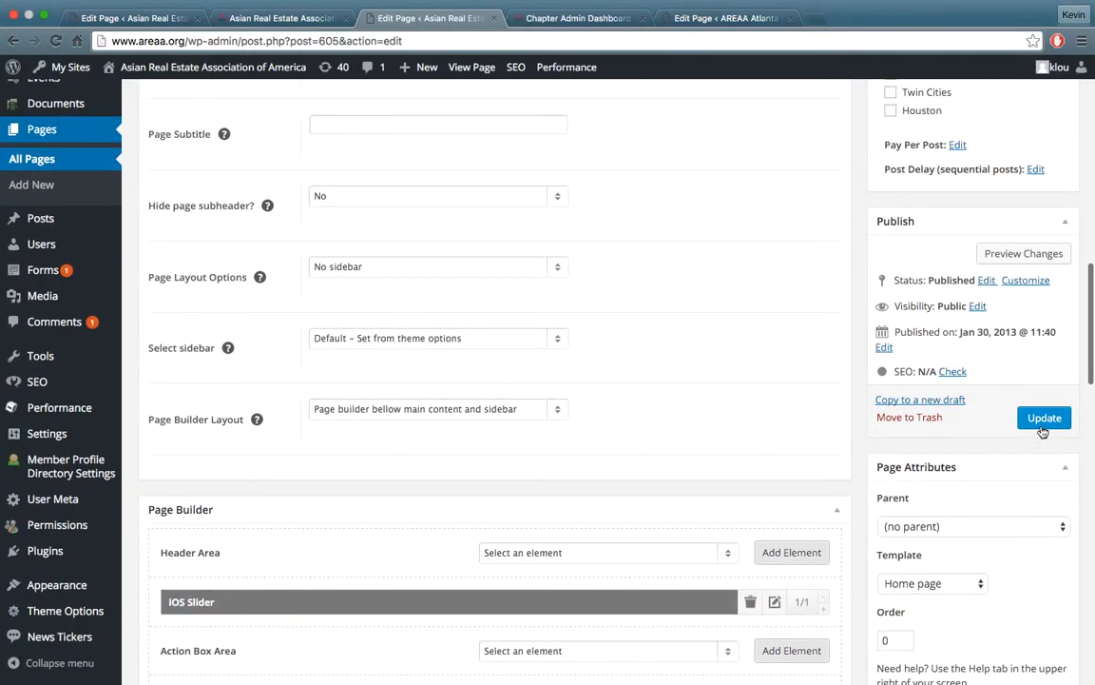
Go to the live national homepage and cycle through the slides of the rotating sponsor banner
click(282, 19)
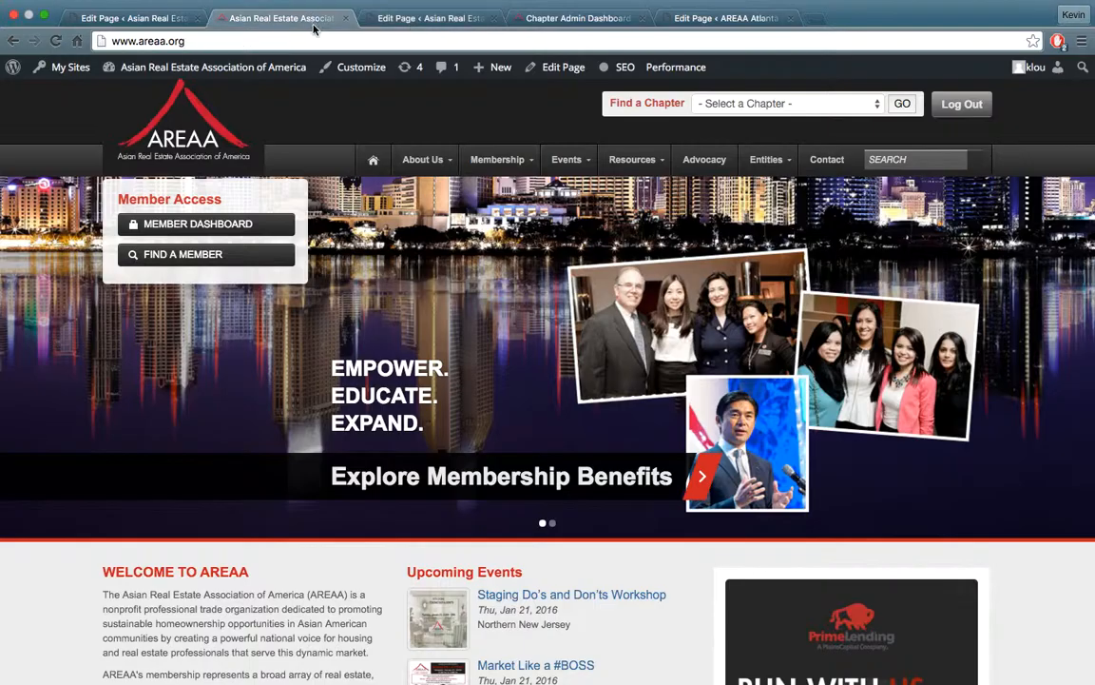
scroll(991, 469, down, 4)
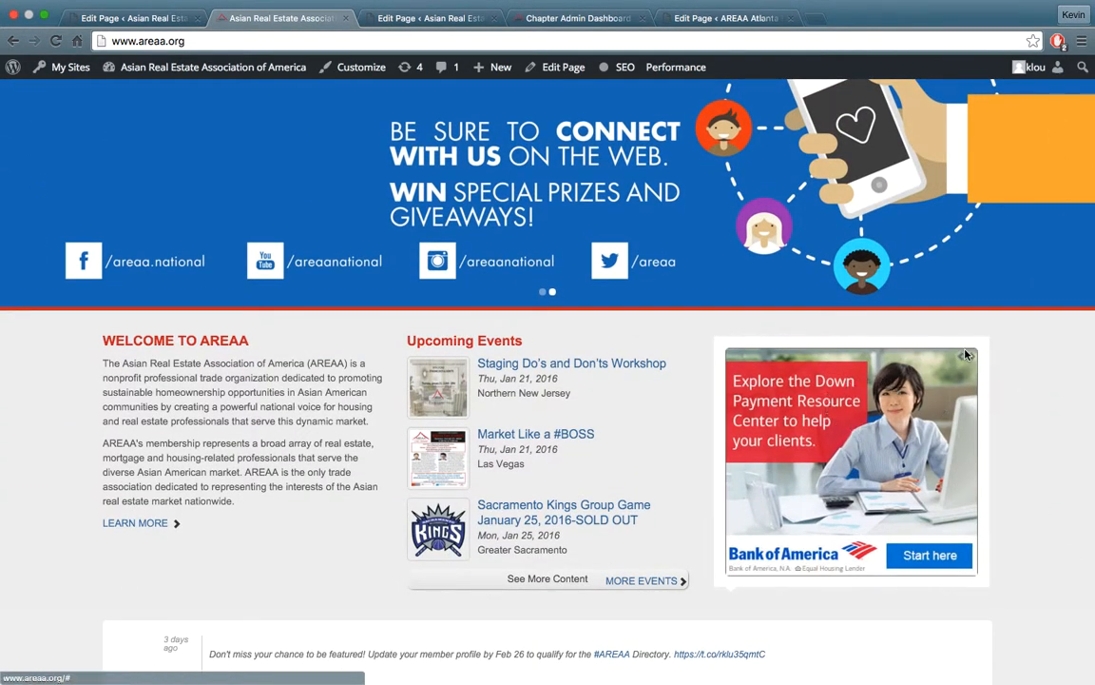
click(971, 358)
click(962, 359)
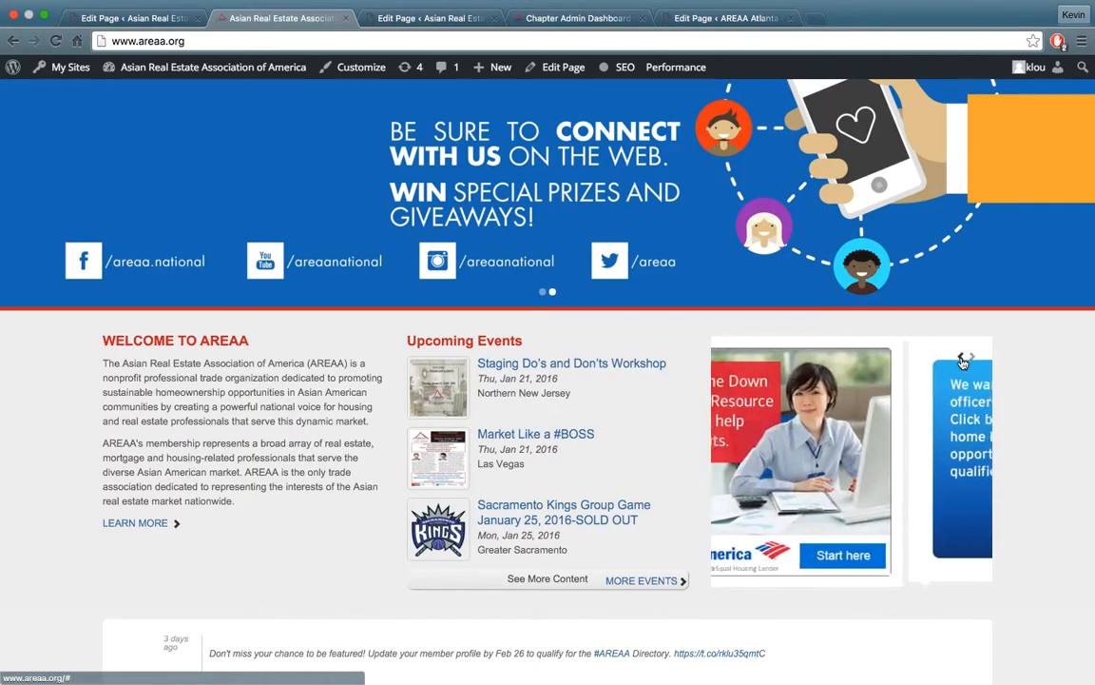
click(972, 360)
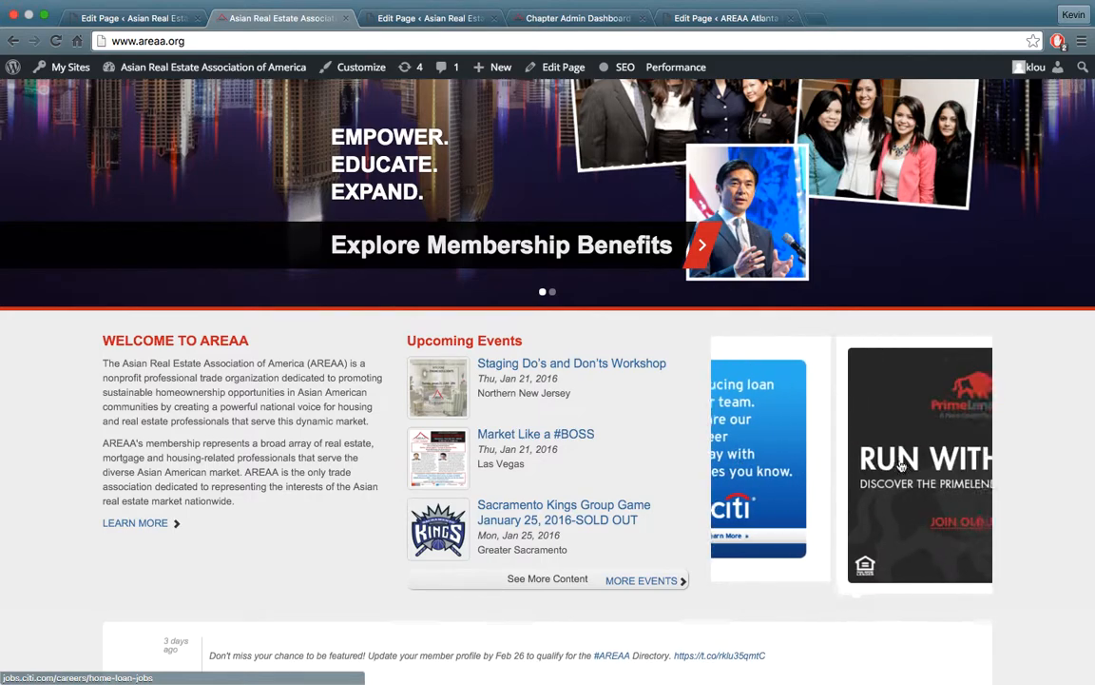
scroll(656, 323, up, 5)
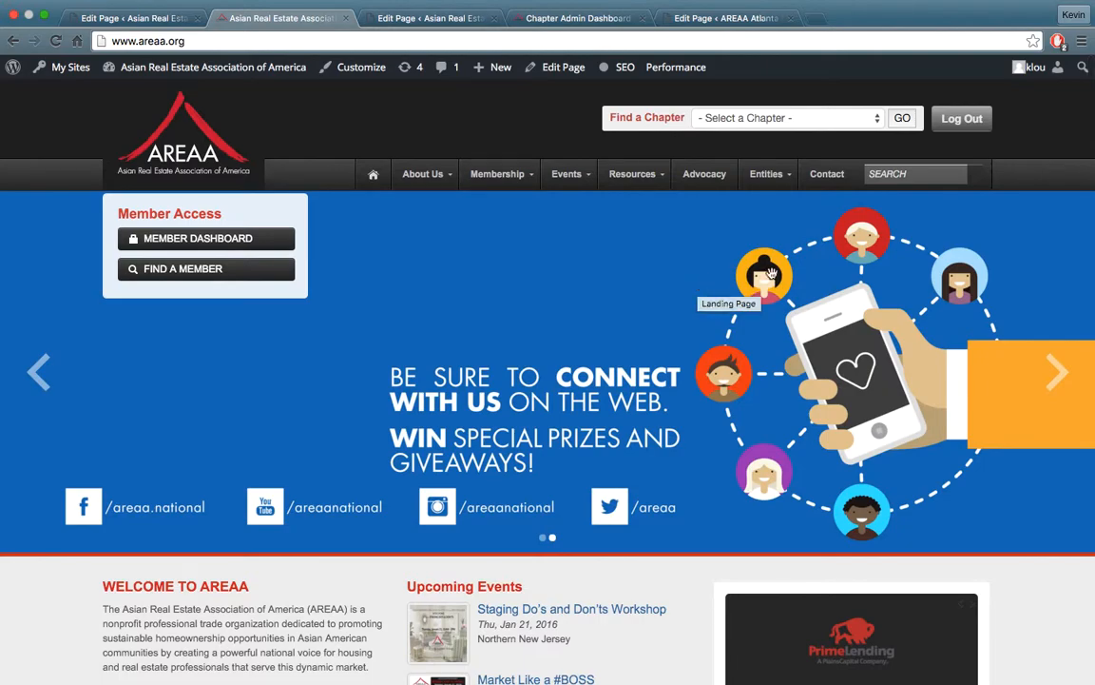
scroll(708, 285, down, 4)
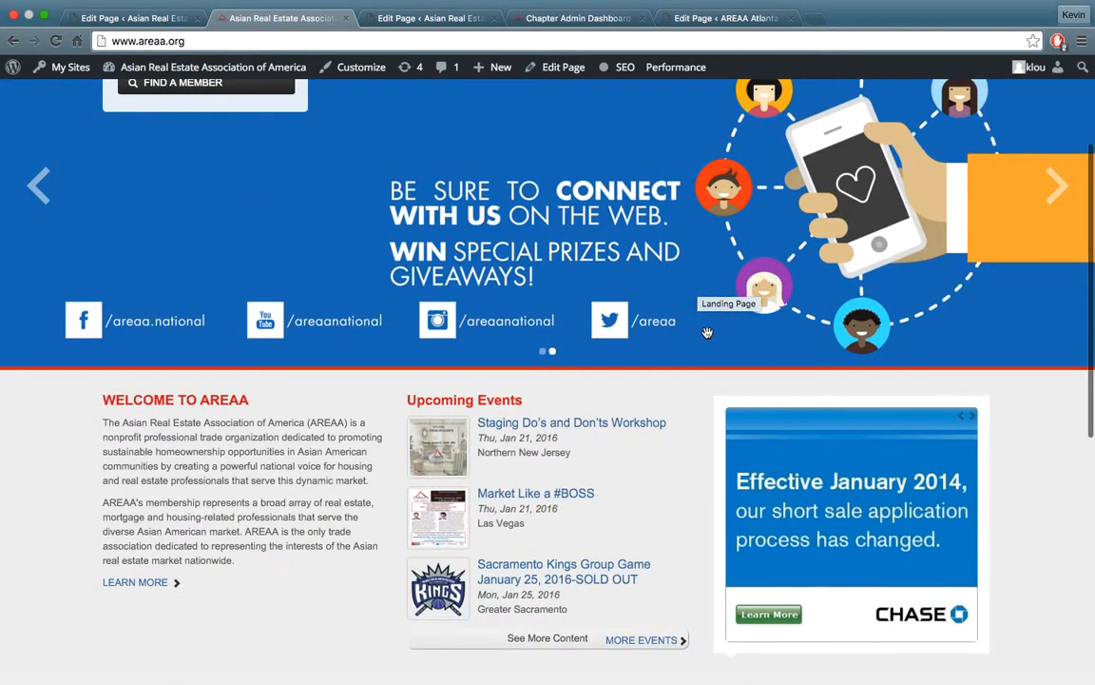
mouse_move(866, 4)
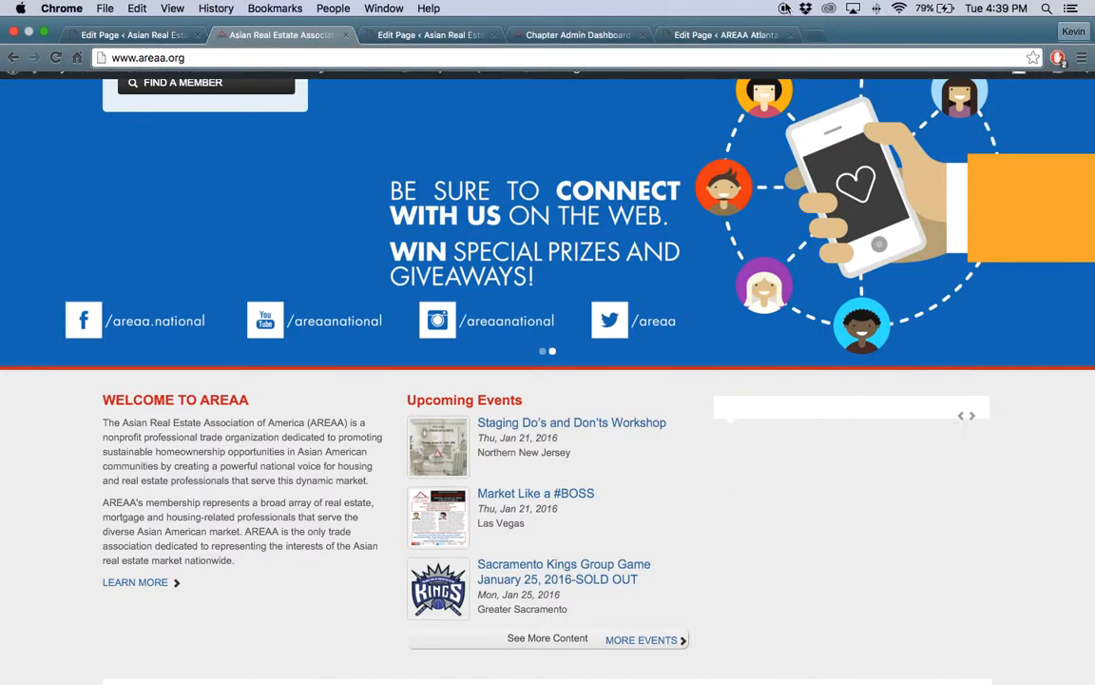